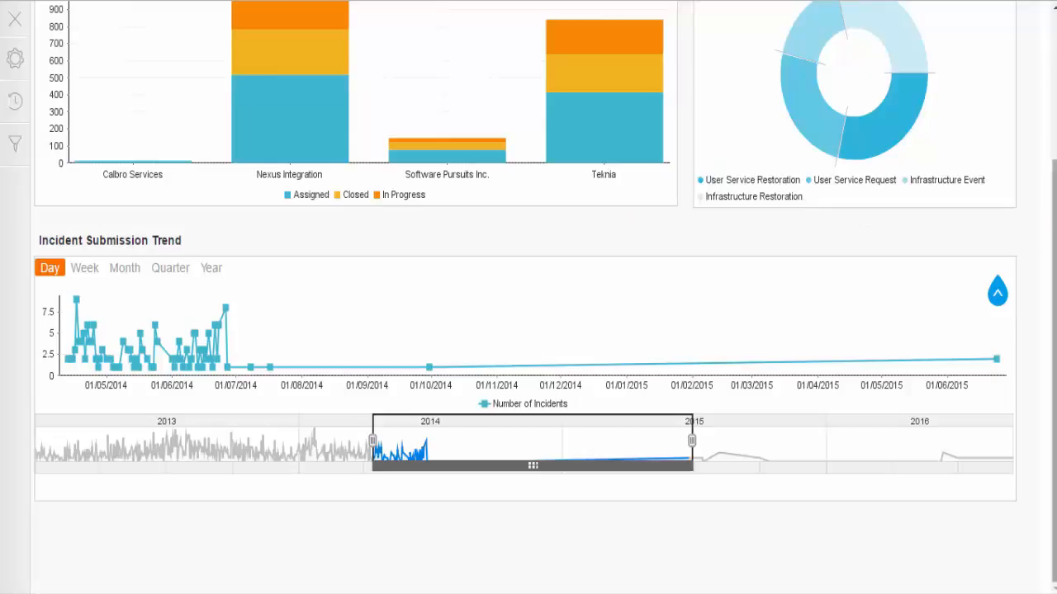
Step: Open the Incident Analysis by Support Hierarchy report from the dashboard and start editing a new version of it
scroll(1053, 372, "up", 3)
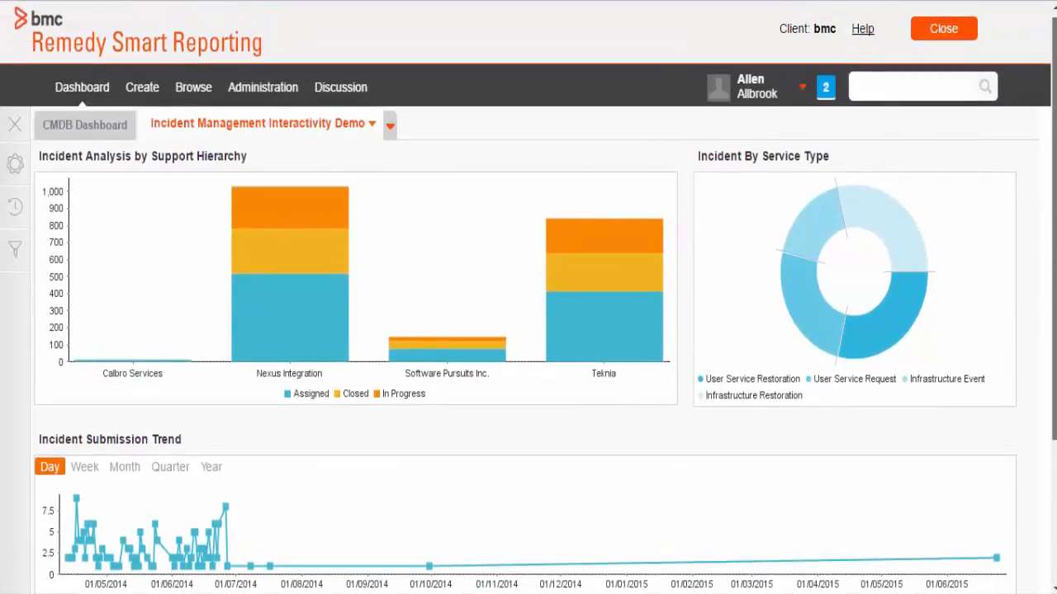
left_click_drag(1054, 235, 1054, 231)
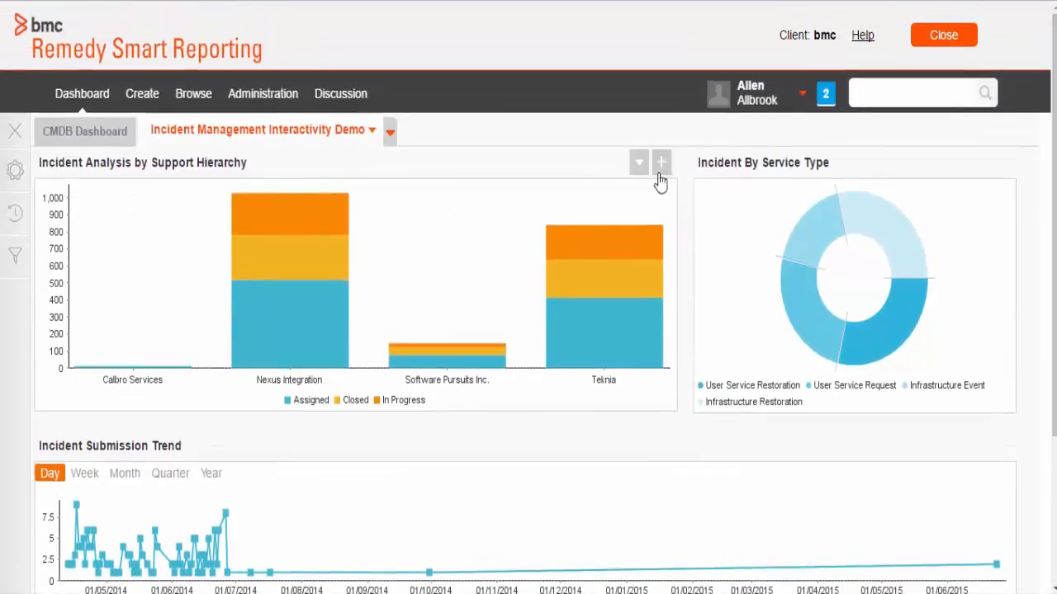
left_click(658, 174)
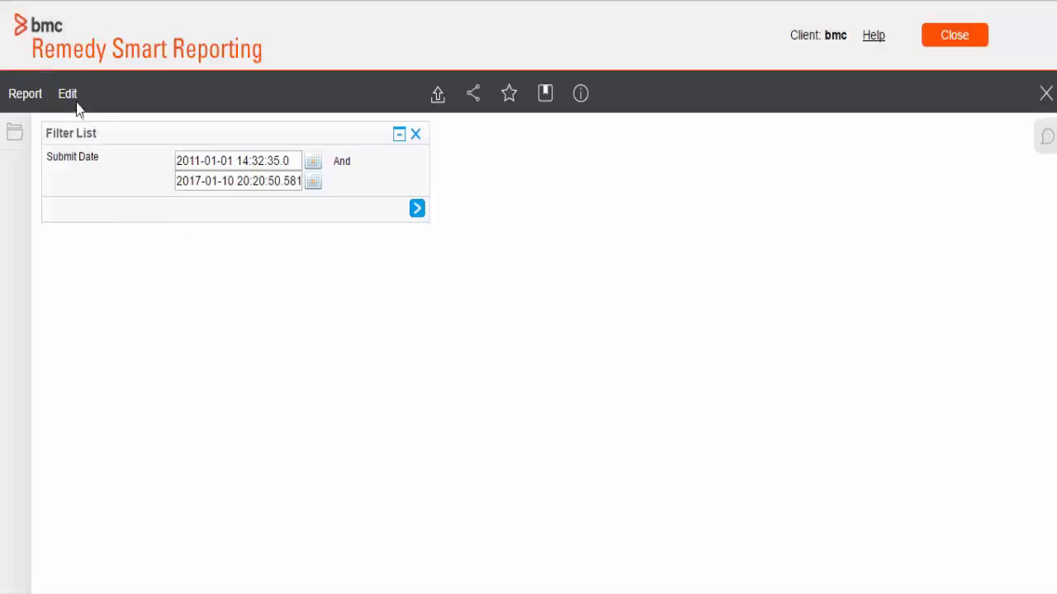
left_click(75, 105)
left_click(83, 132)
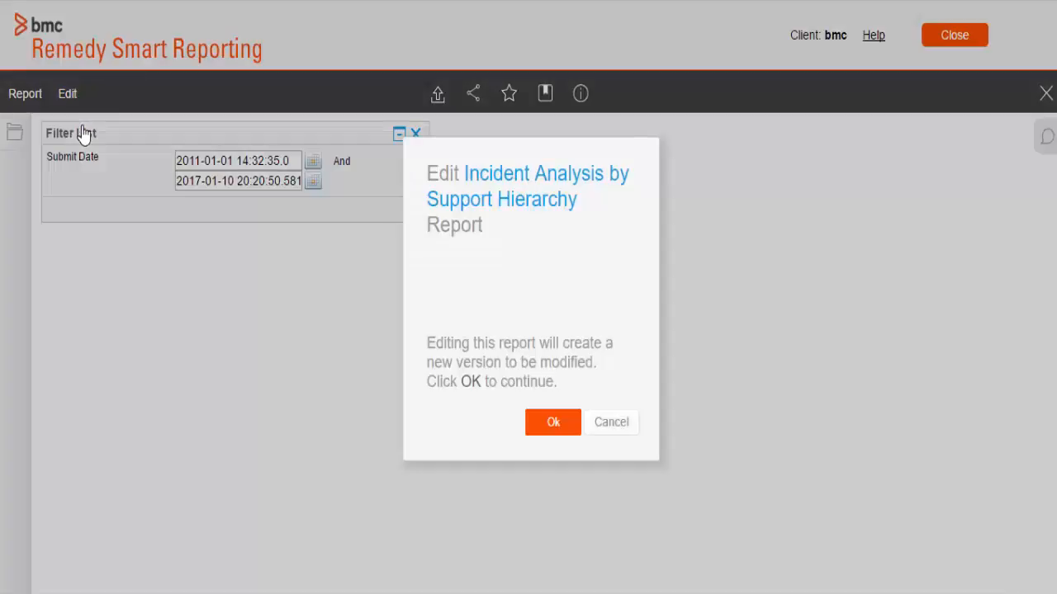
left_click(545, 428)
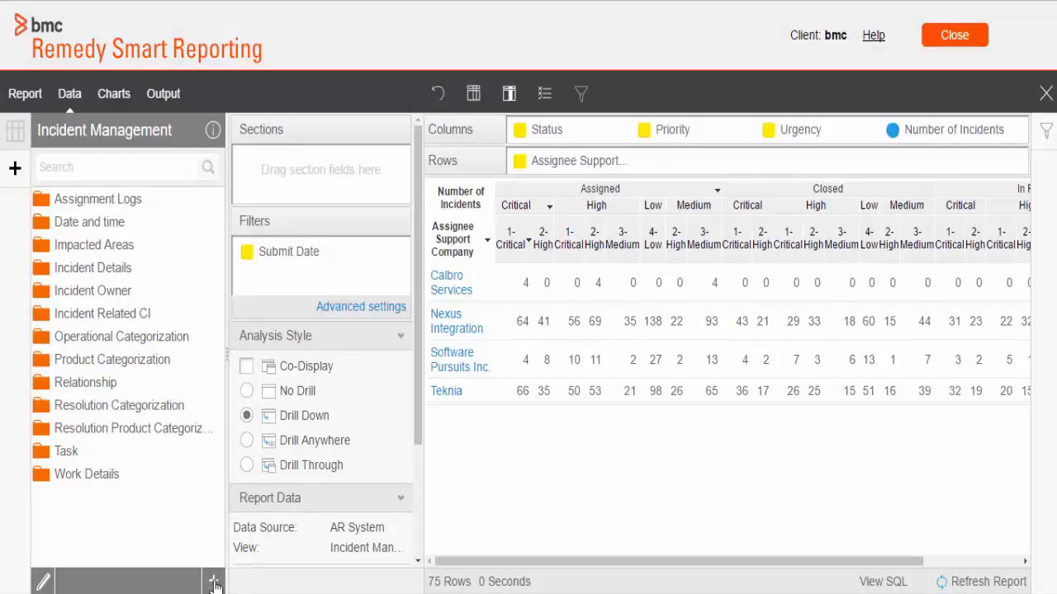
Step: Create a Pre-Defined calculated field named "Date - Submit Date" using the Date, ARJDBC function
left_click(213, 581)
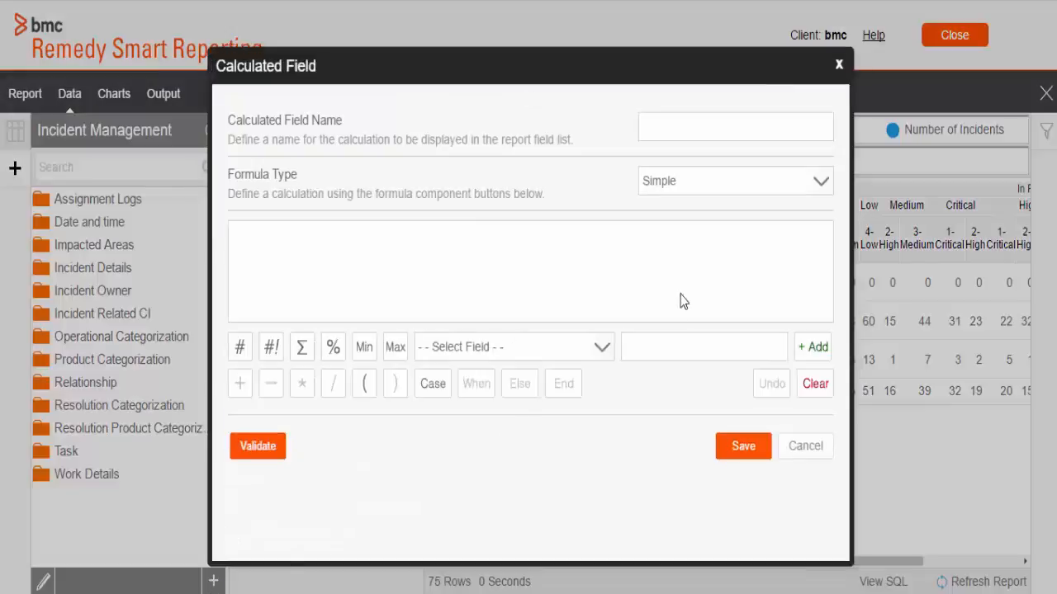
left_click(691, 191)
left_click(697, 217)
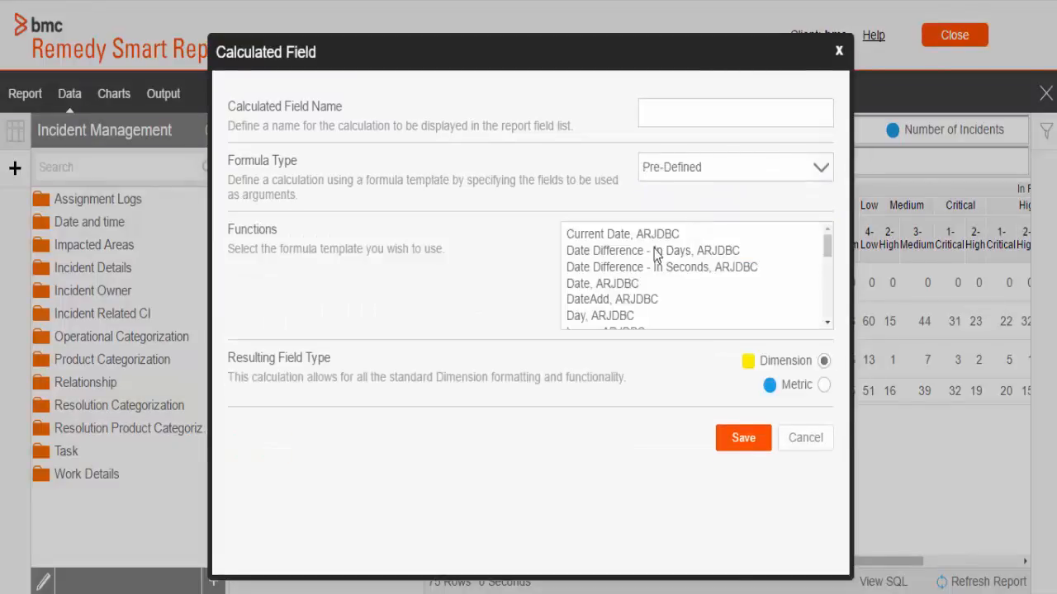
left_click(603, 284)
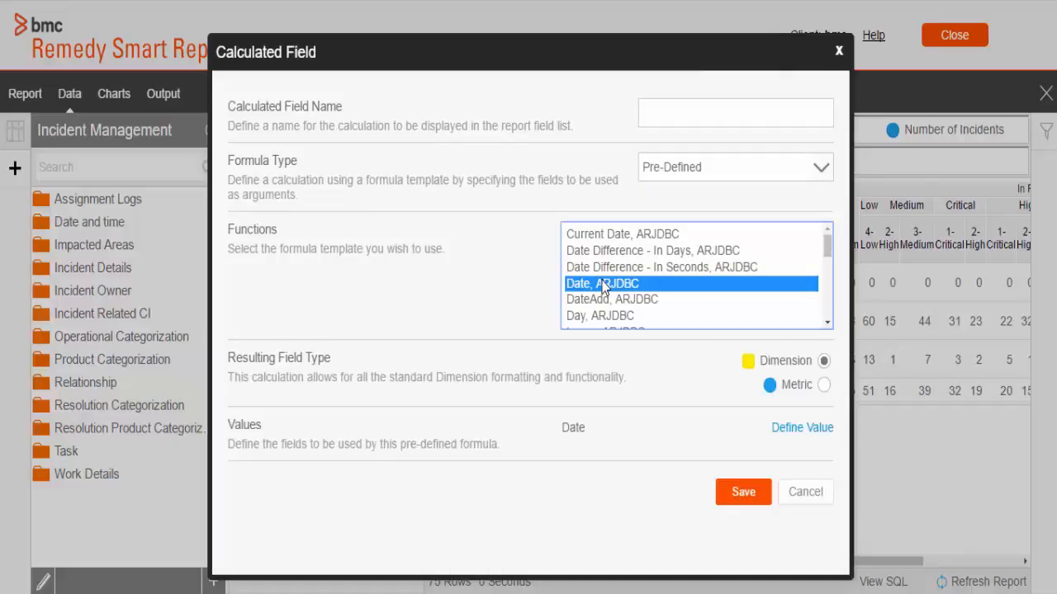
left_click(790, 112)
type("Date - Submit Date")
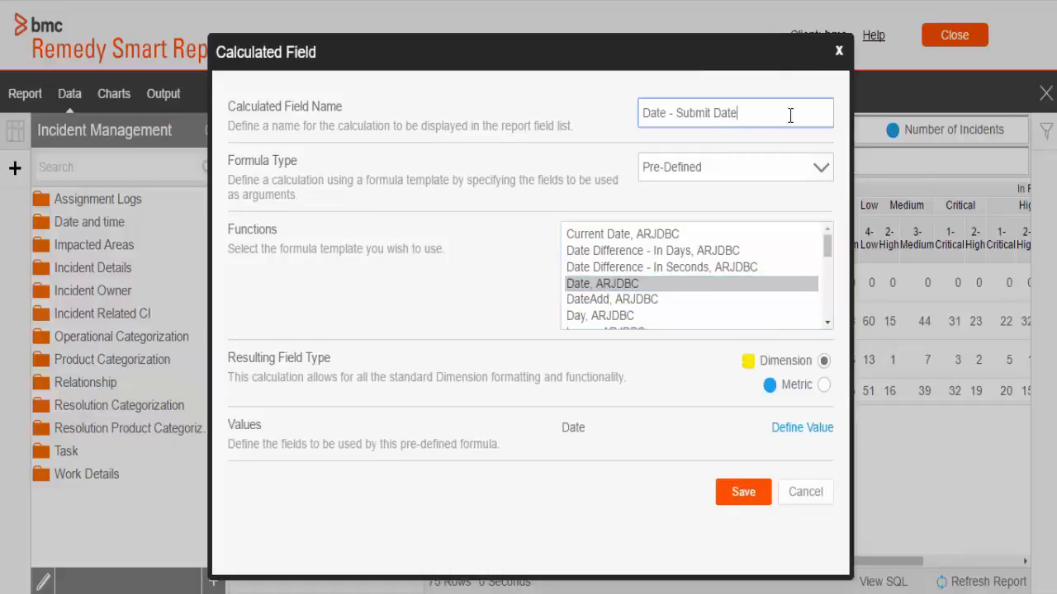
Step: Define the function's Date value as Submit Date from the Date and time category, and save the calculated field
left_click(801, 428)
left_click(619, 434)
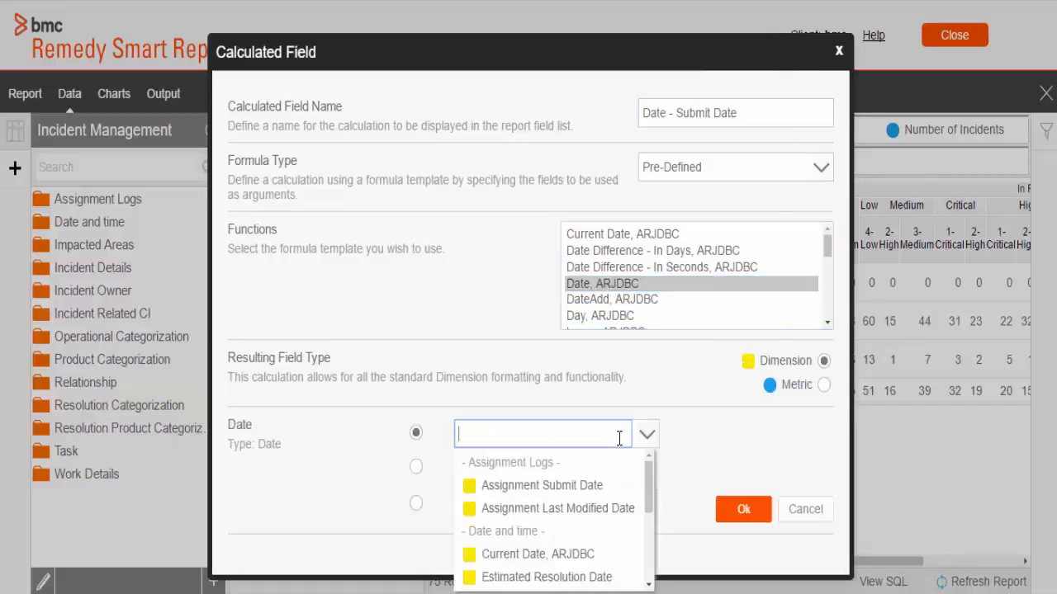
type("Su")
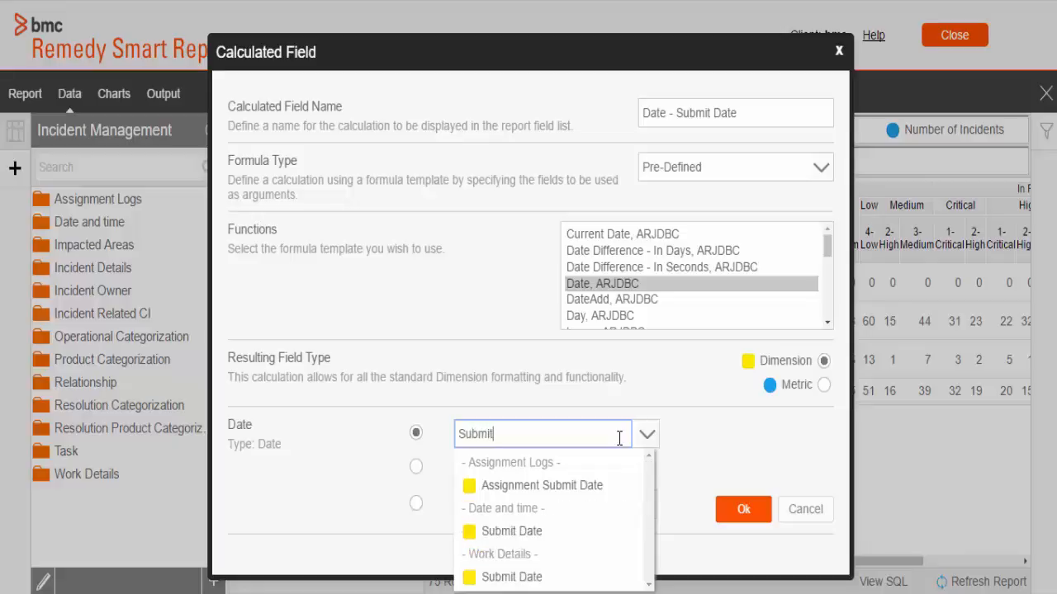
type("bmit")
left_click(615, 533)
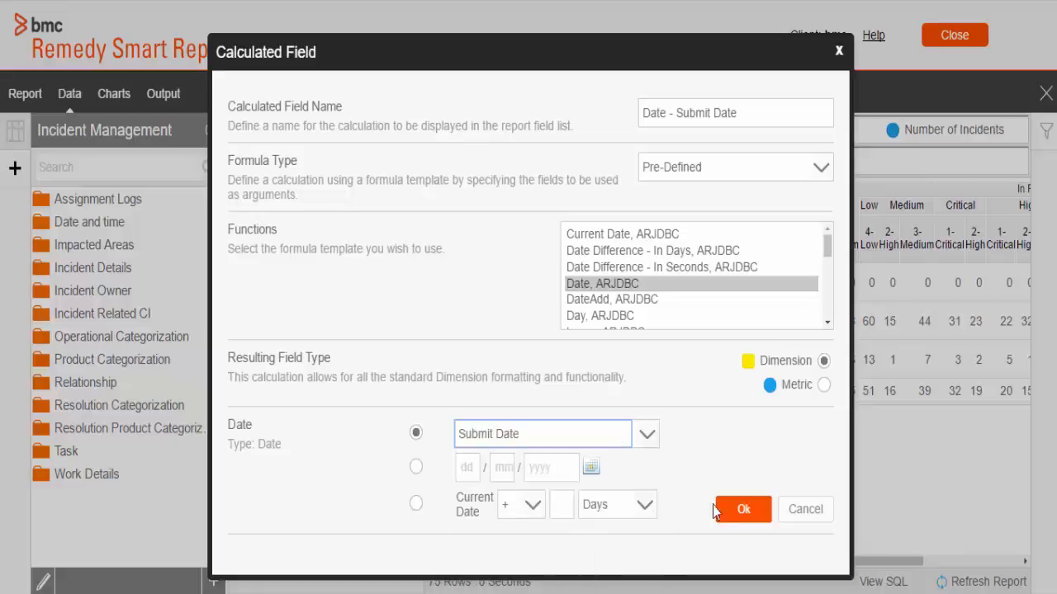
left_click(737, 511)
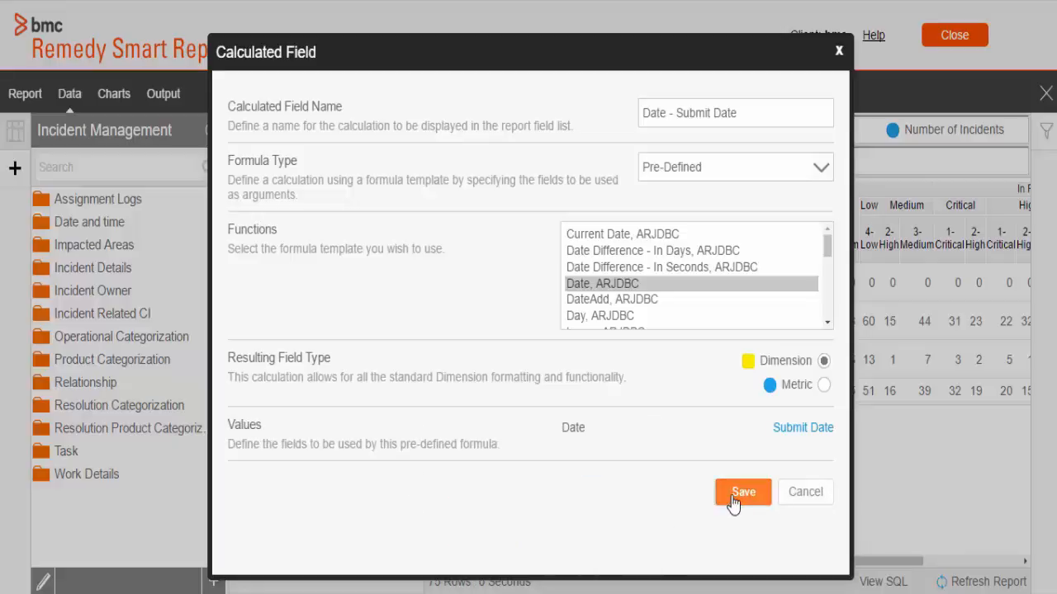
left_click(733, 499)
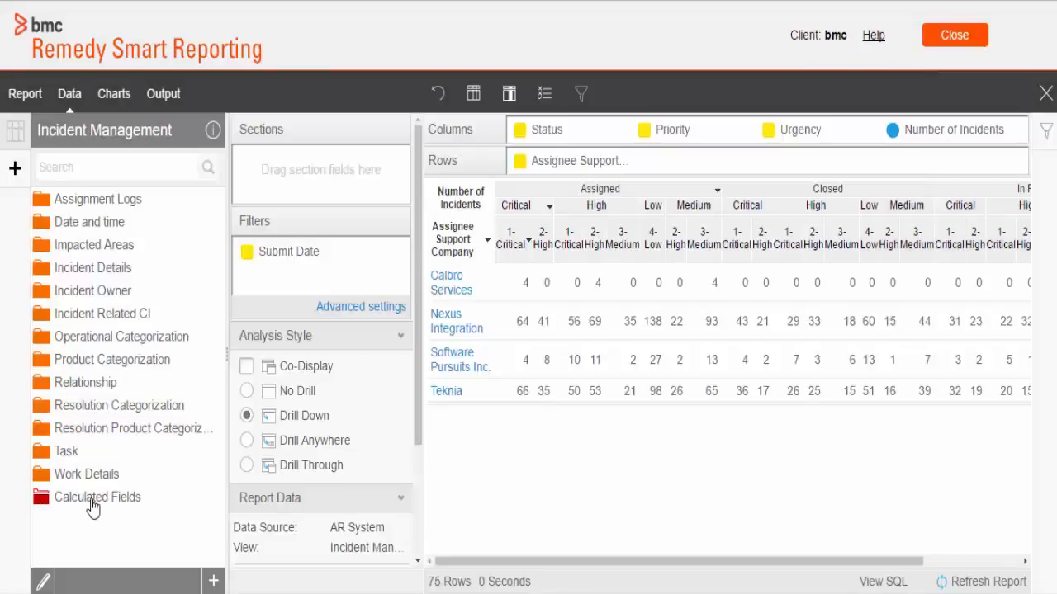
Step: Add the Date - Submit Date calculated field to the report's filters, save the report and close it
left_click(93, 500)
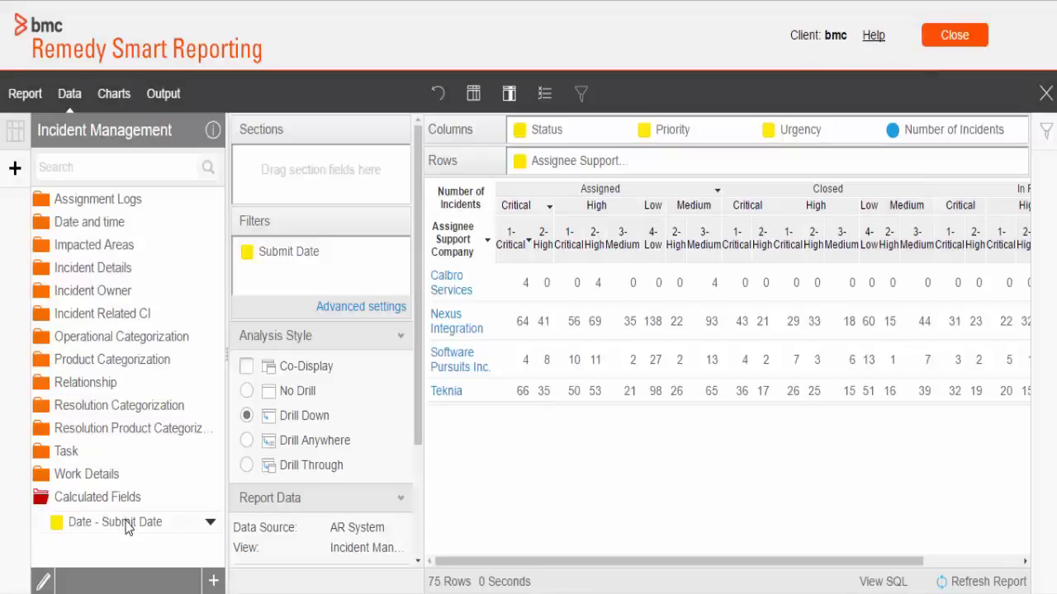
left_click_drag(128, 528, 314, 288)
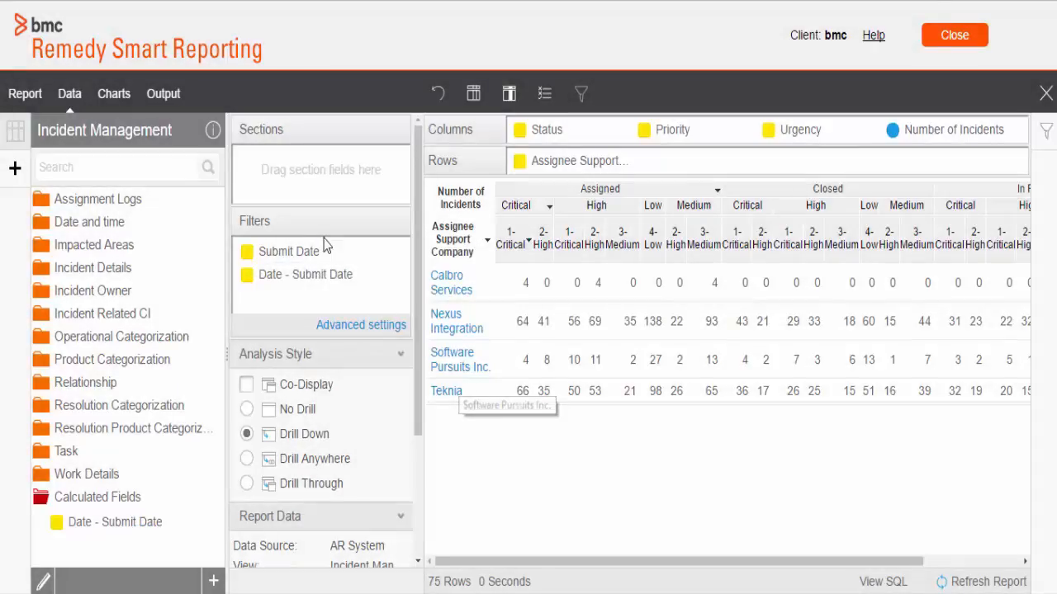
left_click(25, 95)
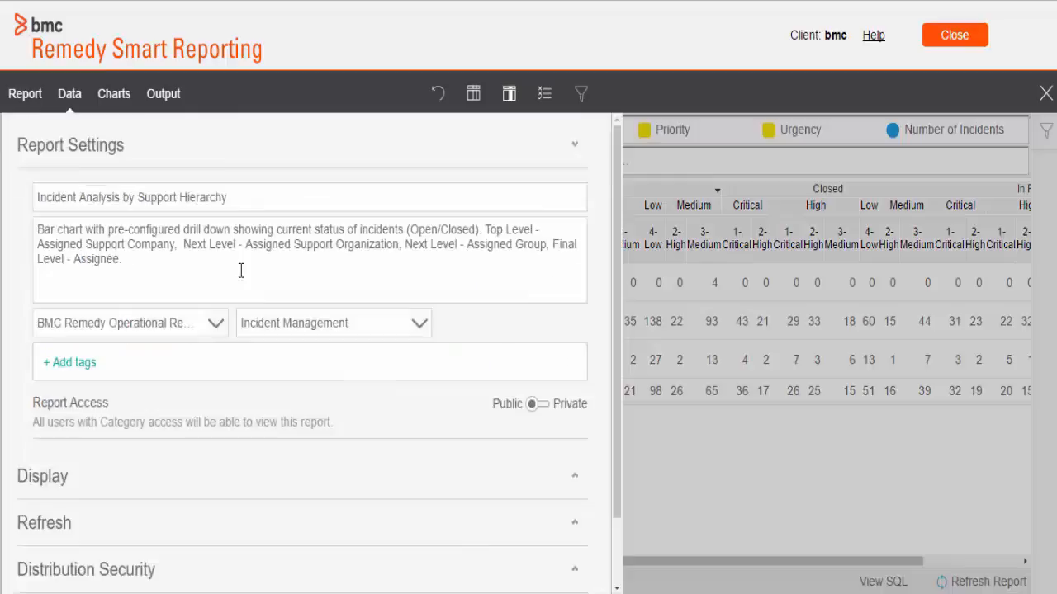
scroll(240, 272, "down", 2)
left_click(459, 553)
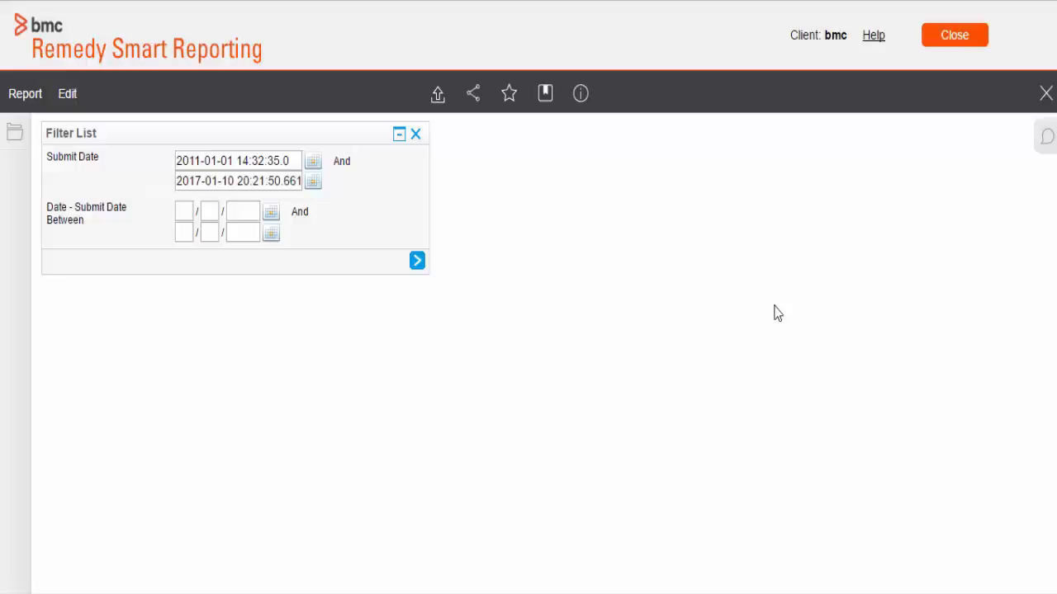
left_click(1046, 95)
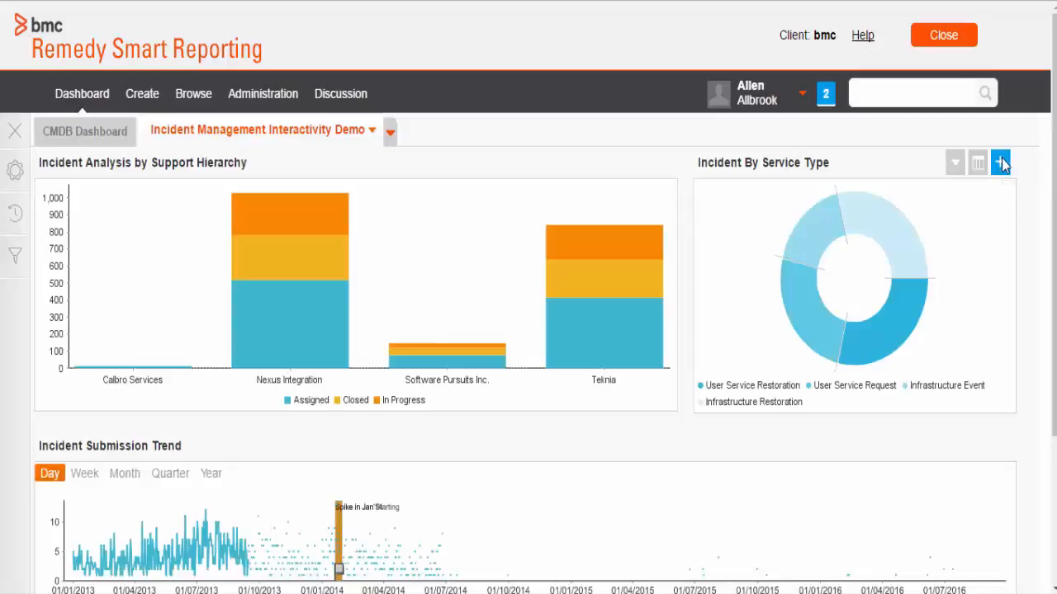
Step: View the Incident By Service Type report from the dashboard and return to the dashboard
left_click(1000, 161)
left_click(1036, 96)
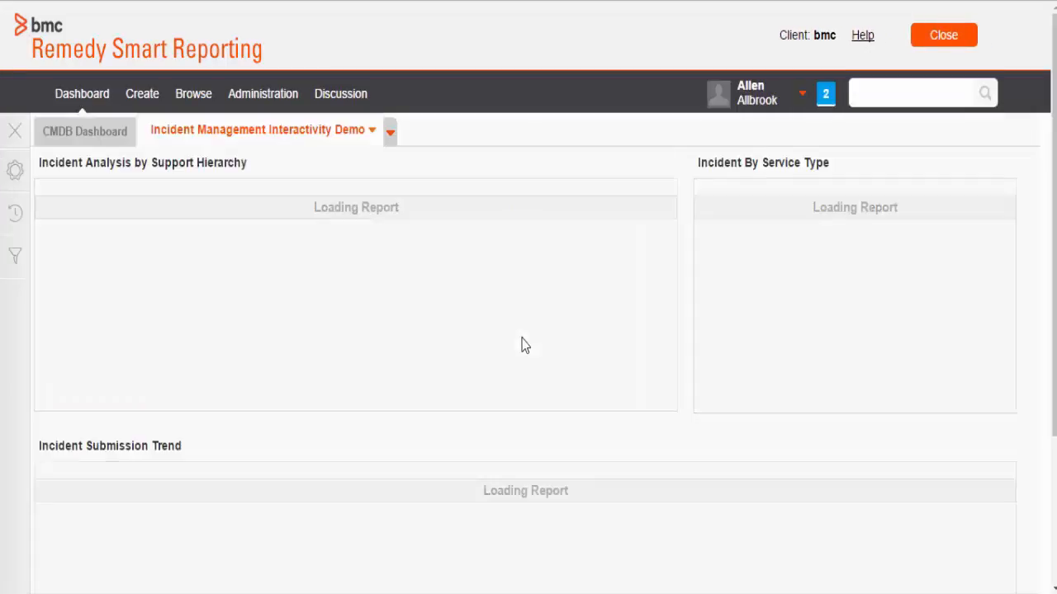
Step: Put the Incident Management Interactivity Demo dashboard into edit mode and open the analytic setup of the Incident Submission Trend report
left_click(390, 133)
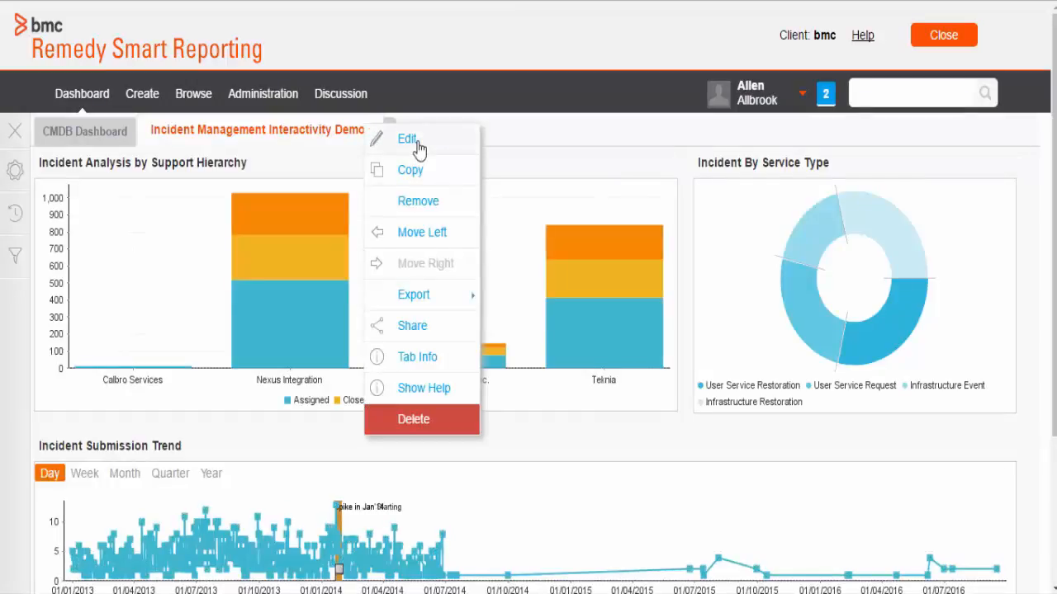
left_click(408, 140)
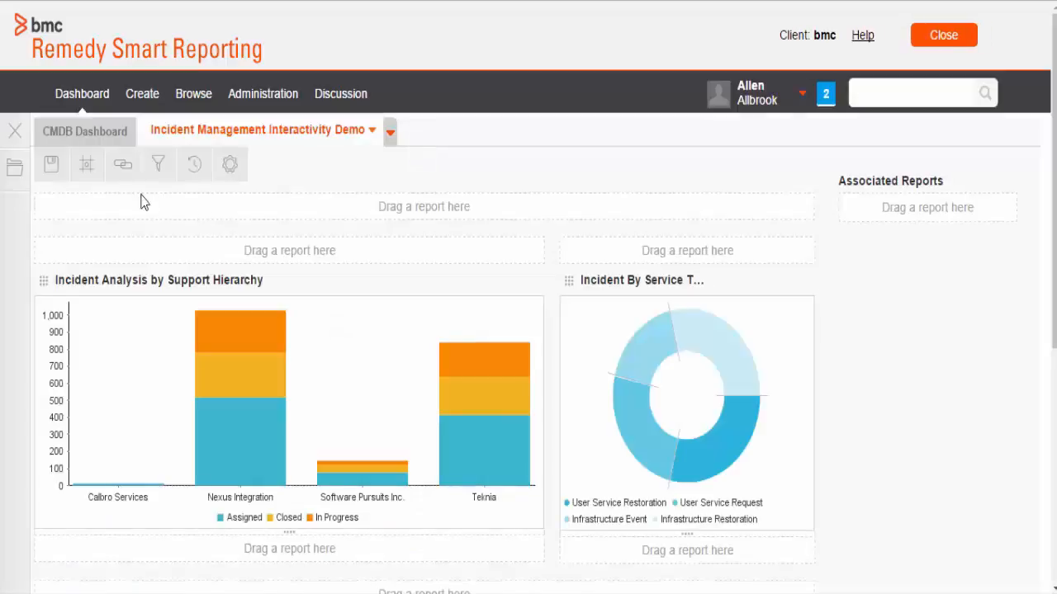
left_click(130, 174)
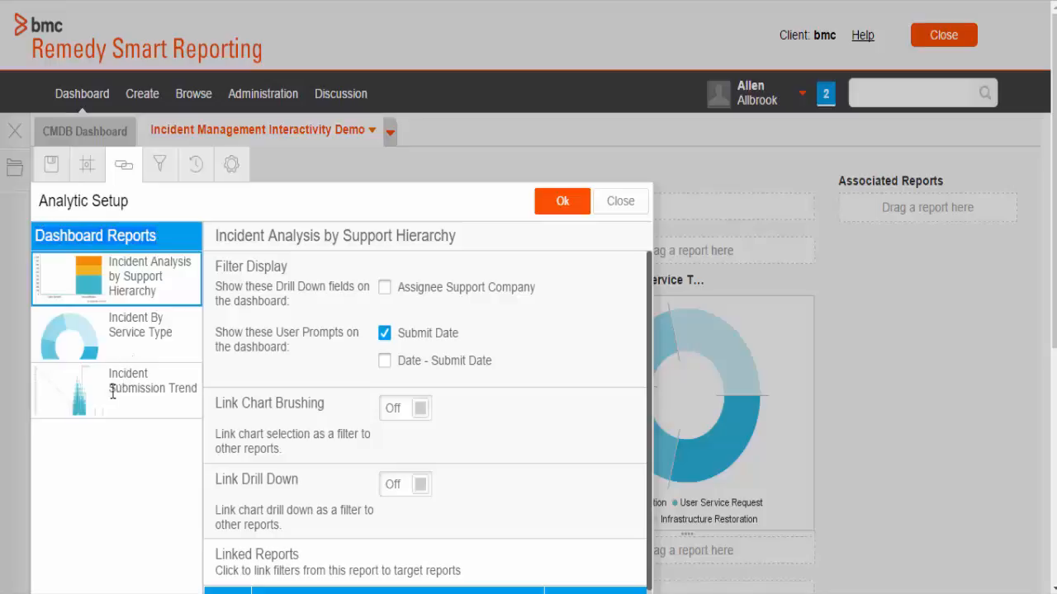
left_click_drag(110, 376, 193, 386)
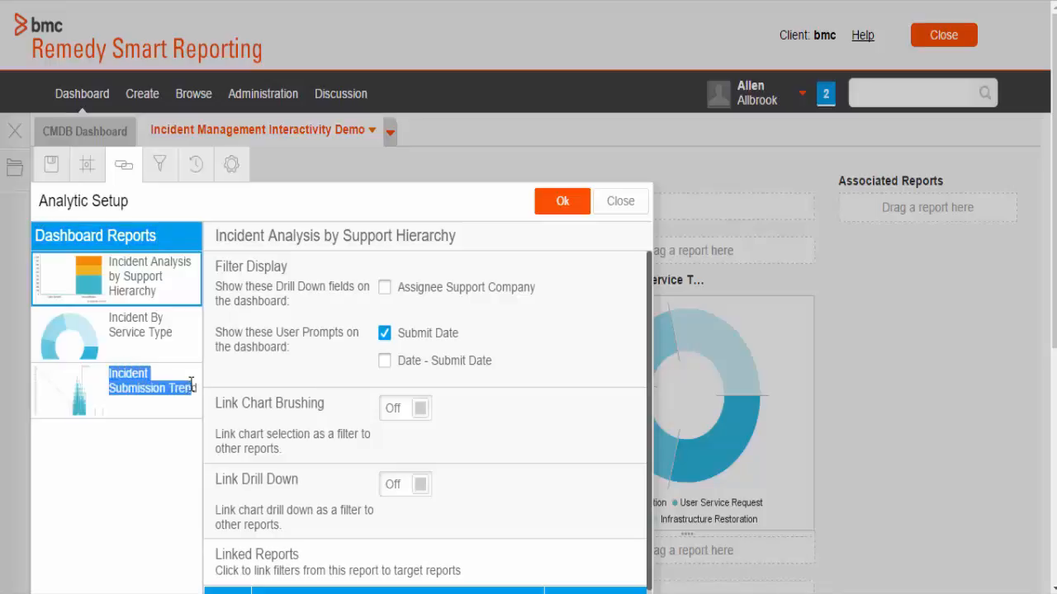
left_click(121, 402)
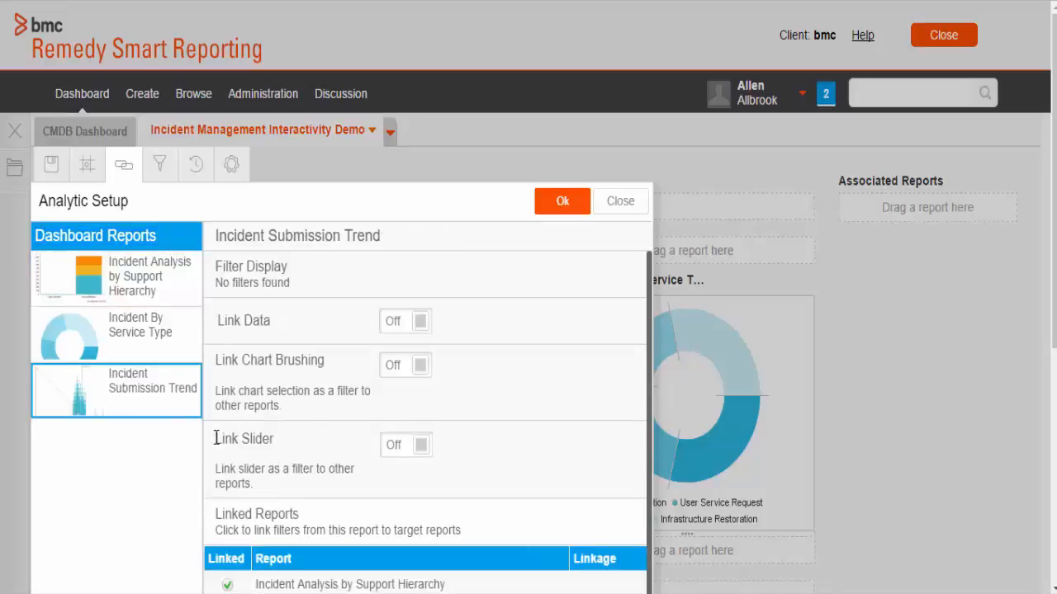
Step: Turn on Link Slider and link the date slider to the Date - Submit Date filter of Incident Analysis by Support Hierarchy
left_click_drag(215, 440, 284, 447)
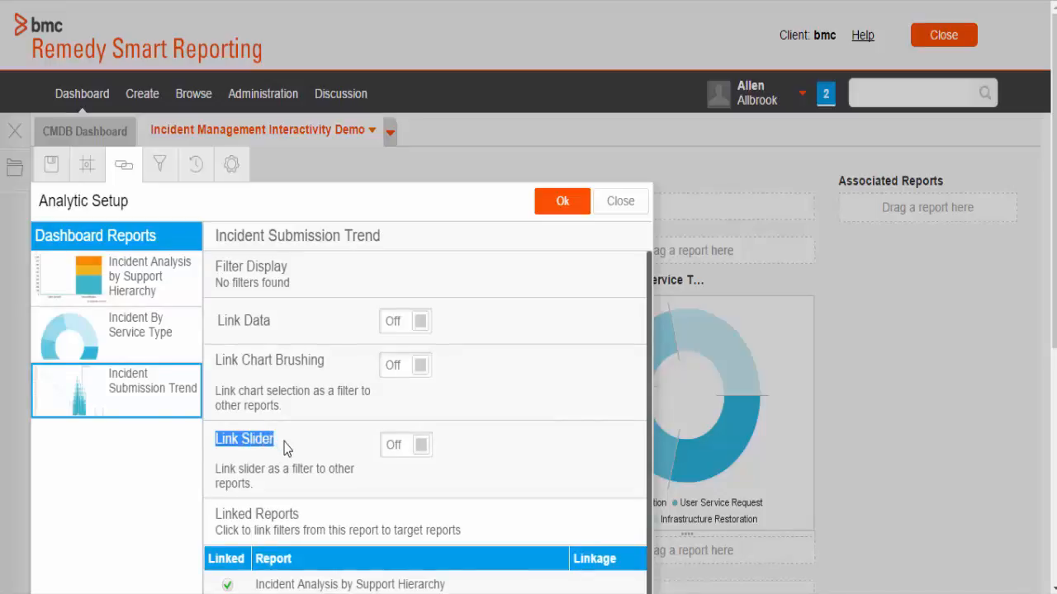
left_click(404, 446)
scroll(347, 512, "down", 1)
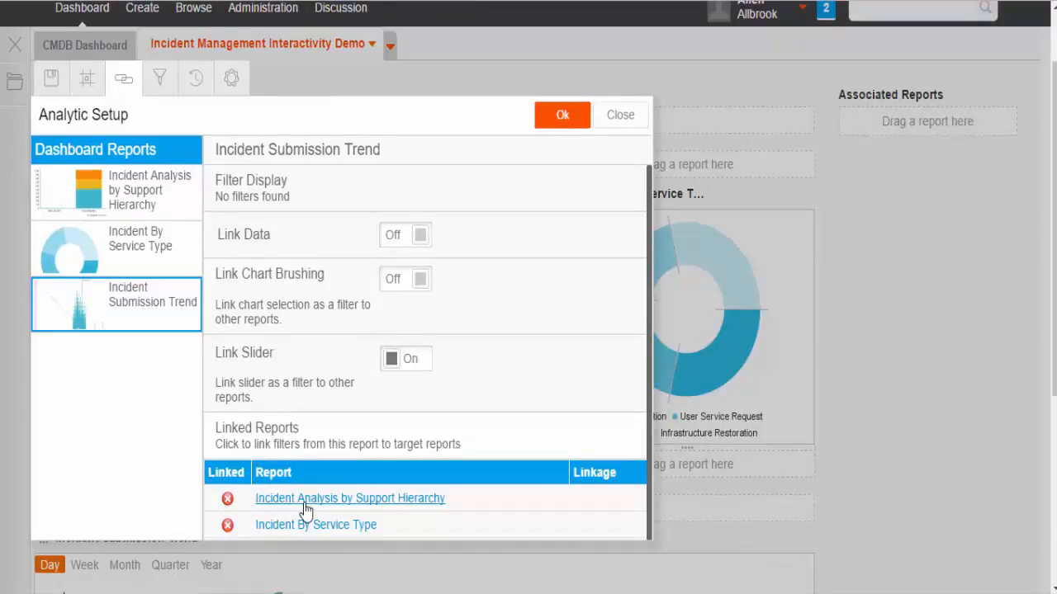
left_click(305, 499)
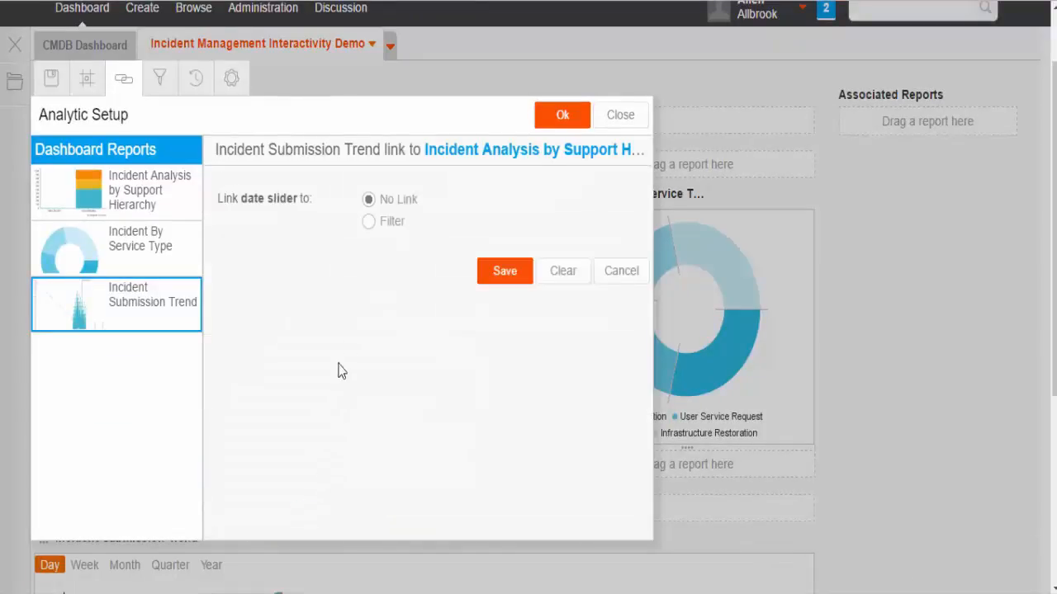
left_click(369, 223)
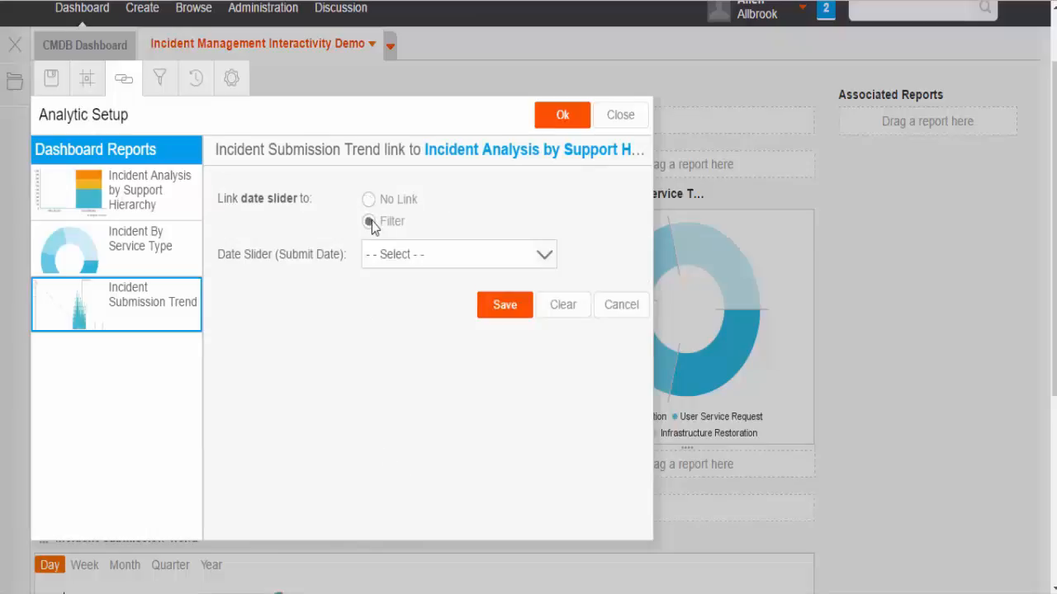
left_click(401, 256)
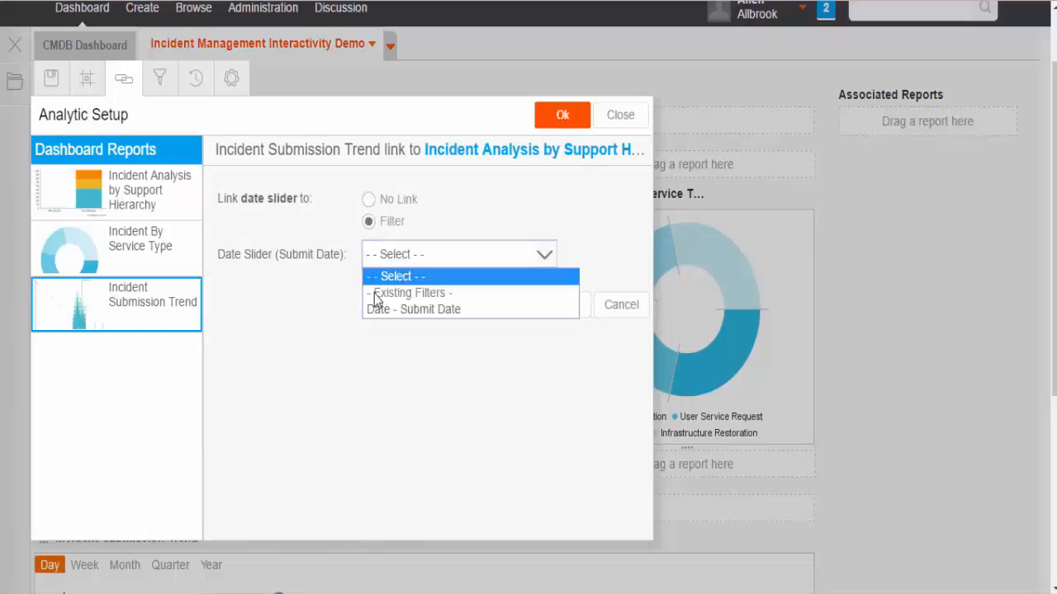
left_click(437, 314)
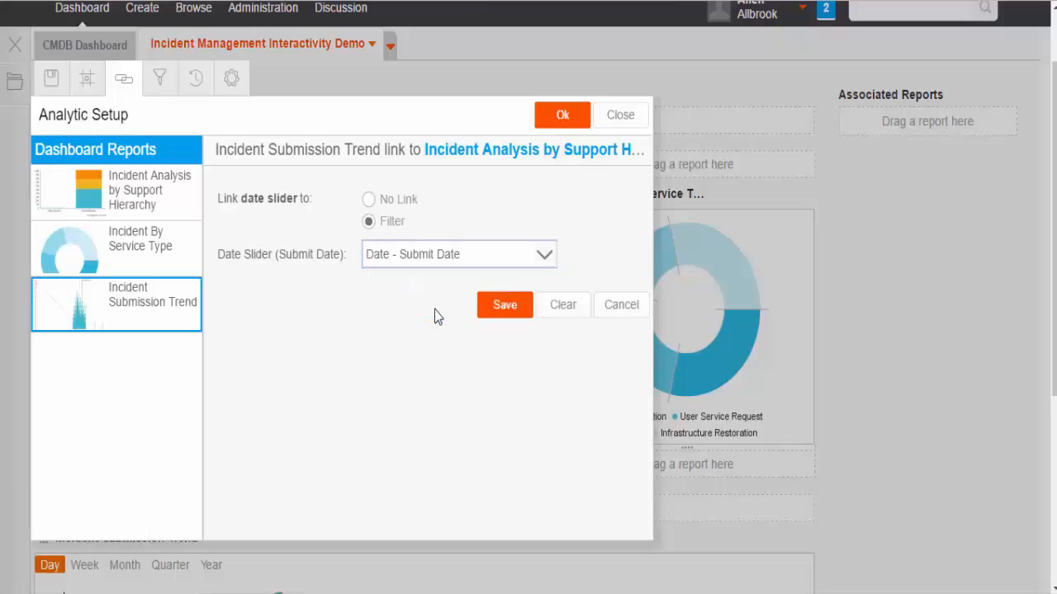
left_click(499, 320)
Step: Link the date slider to the Date - Submit Date filter of Incident By Service Type and apply the analytic setup
left_click(329, 535)
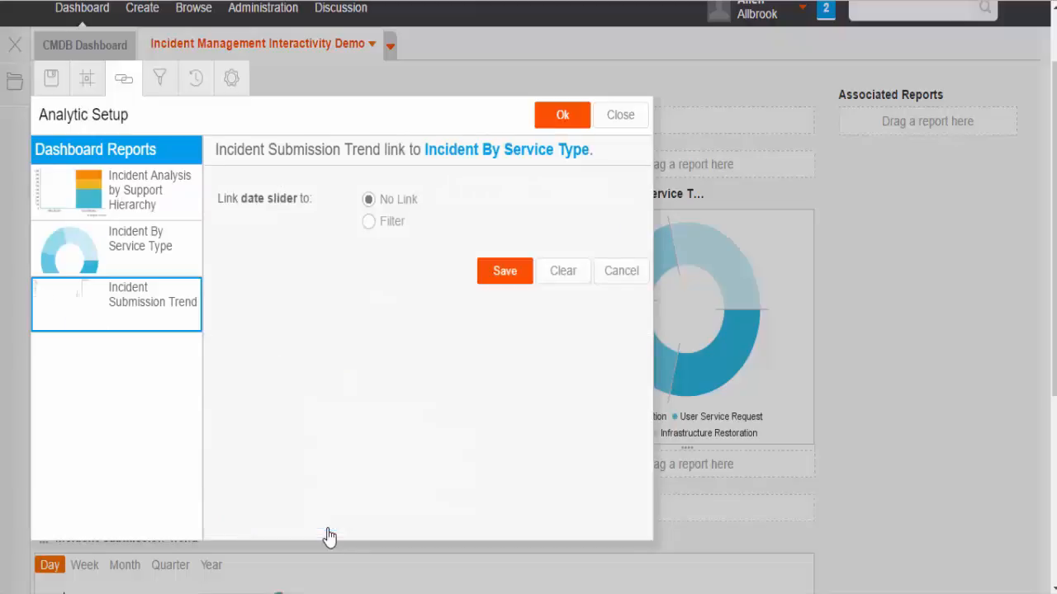
left_click(369, 222)
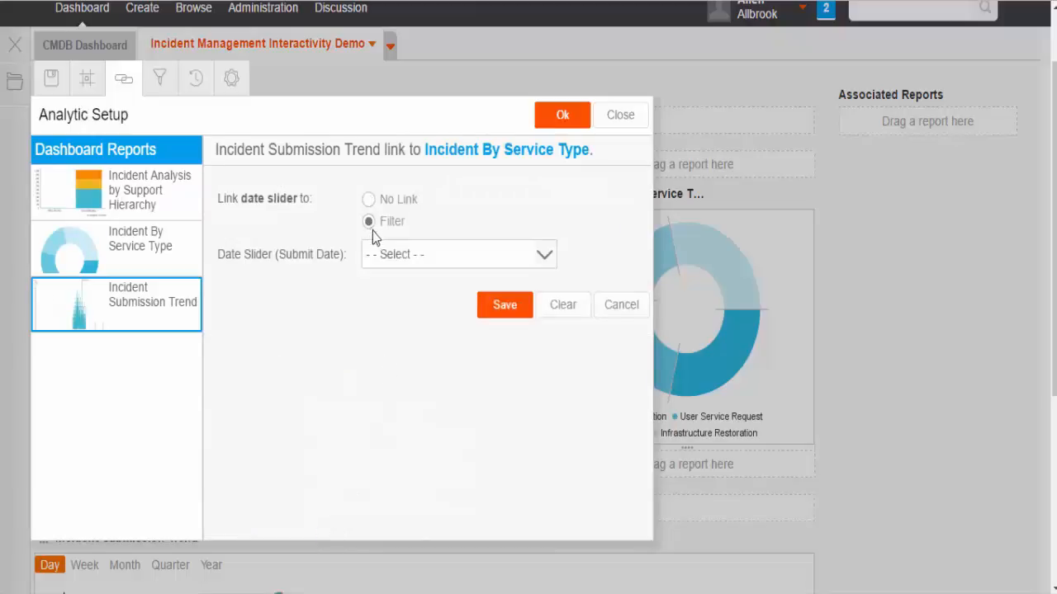
left_click(388, 262)
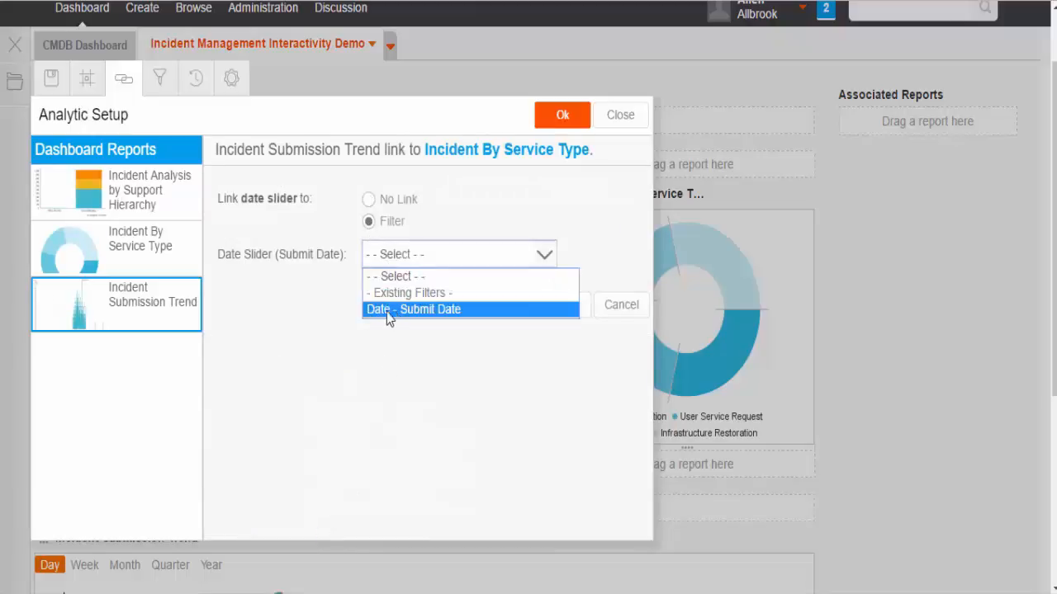
left_click(395, 313)
left_click(497, 317)
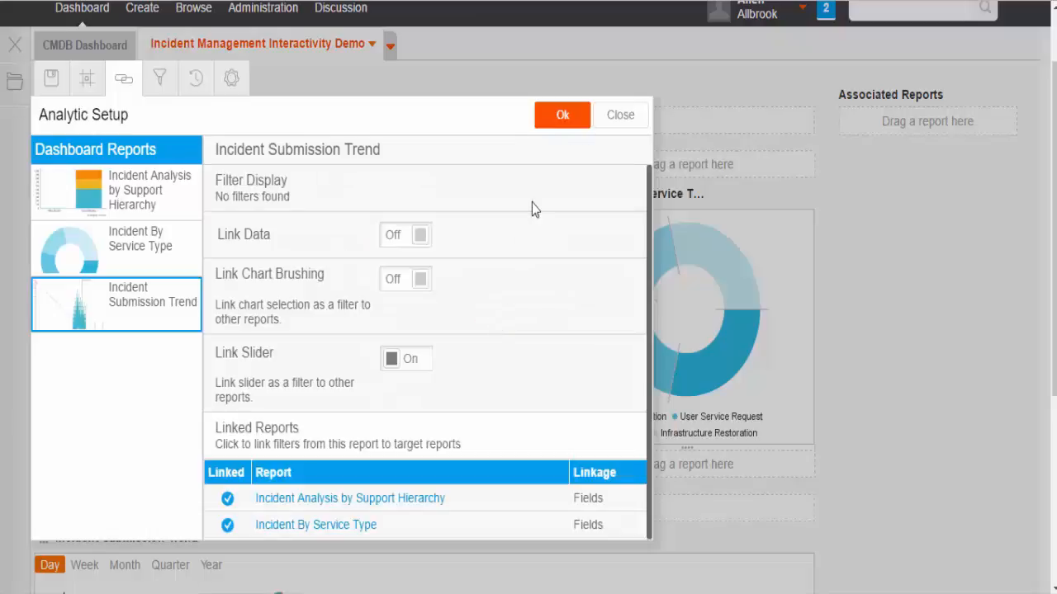
left_click(560, 128)
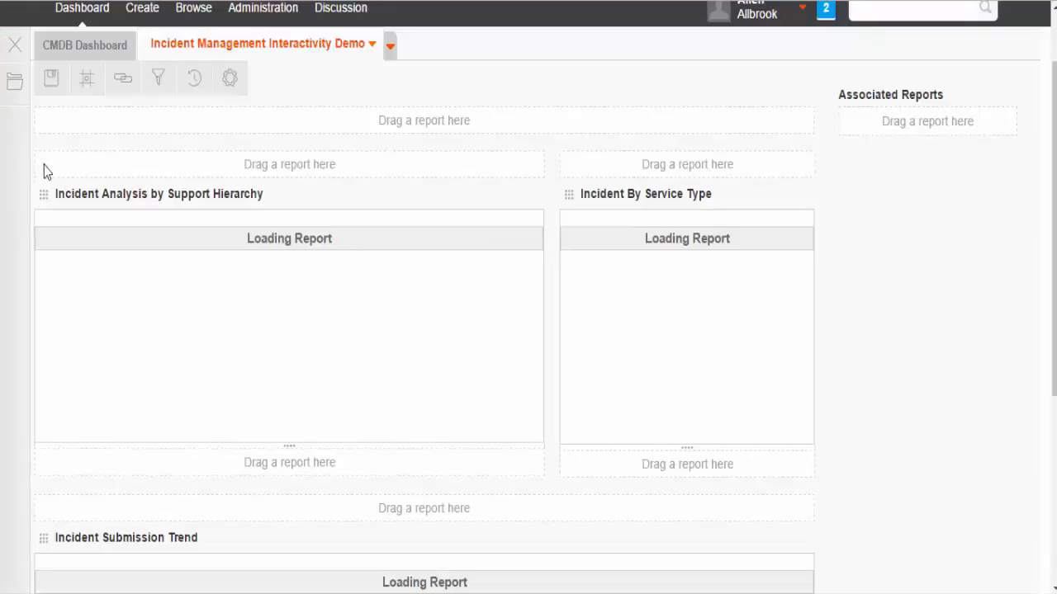
Step: Save and activate the Incident Management Interactivity Demo dashboard, marking its changes as requiring translation
left_click(52, 82)
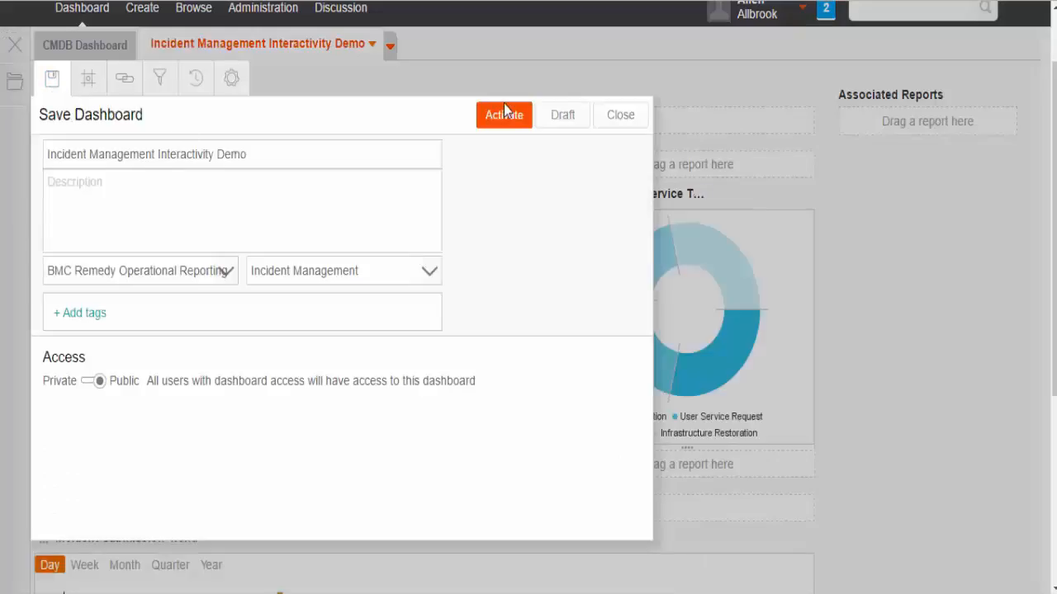
left_click(511, 117)
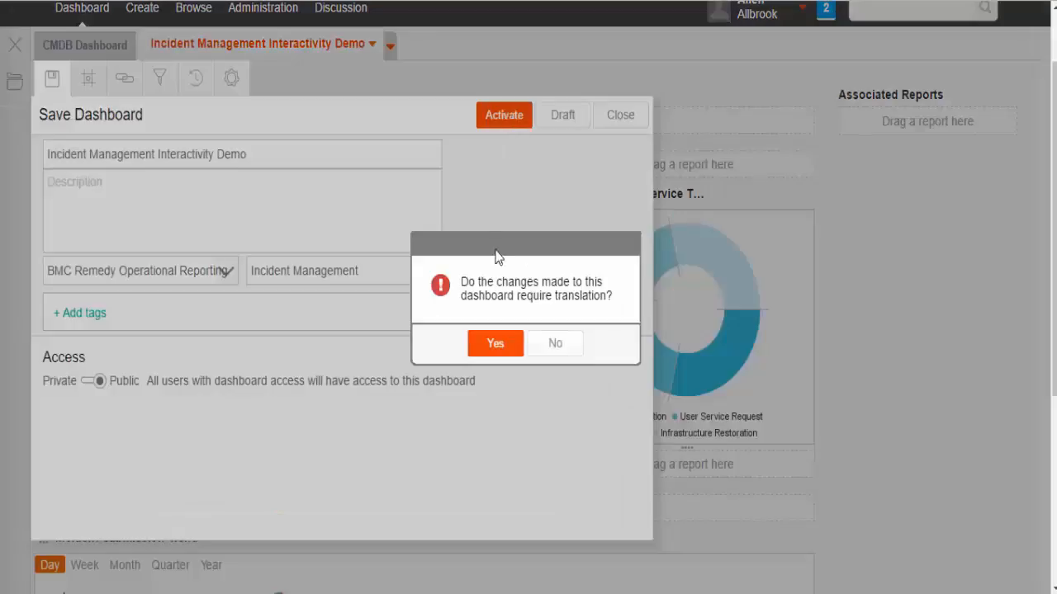
left_click(495, 343)
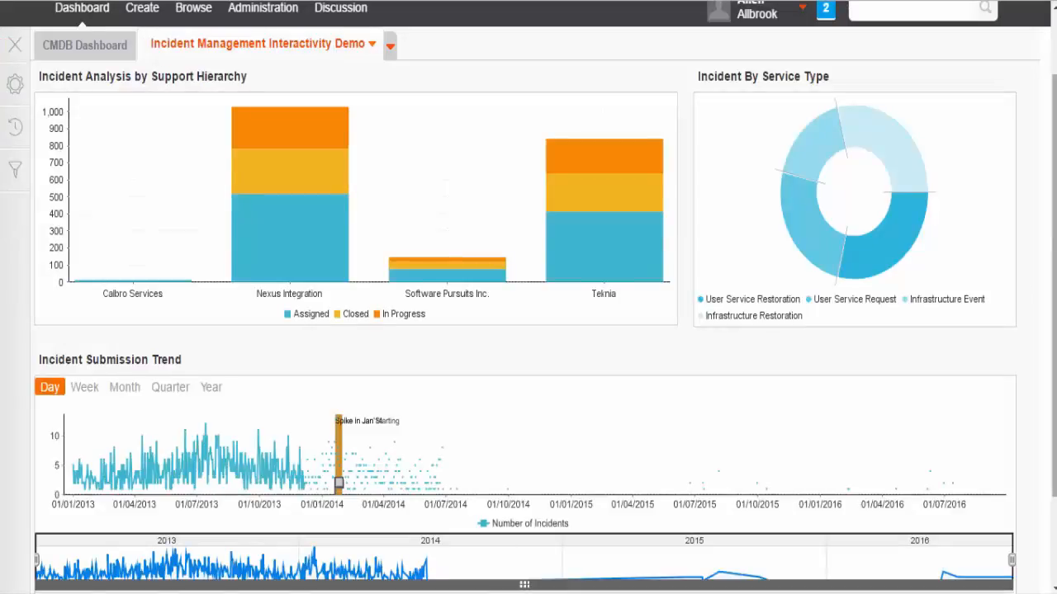
Step: Test the linked date slider of Incident Submission Trend by narrowing its range to about late 2013 through the end of 2014
left_click_drag(1054, 289, 1054, 343)
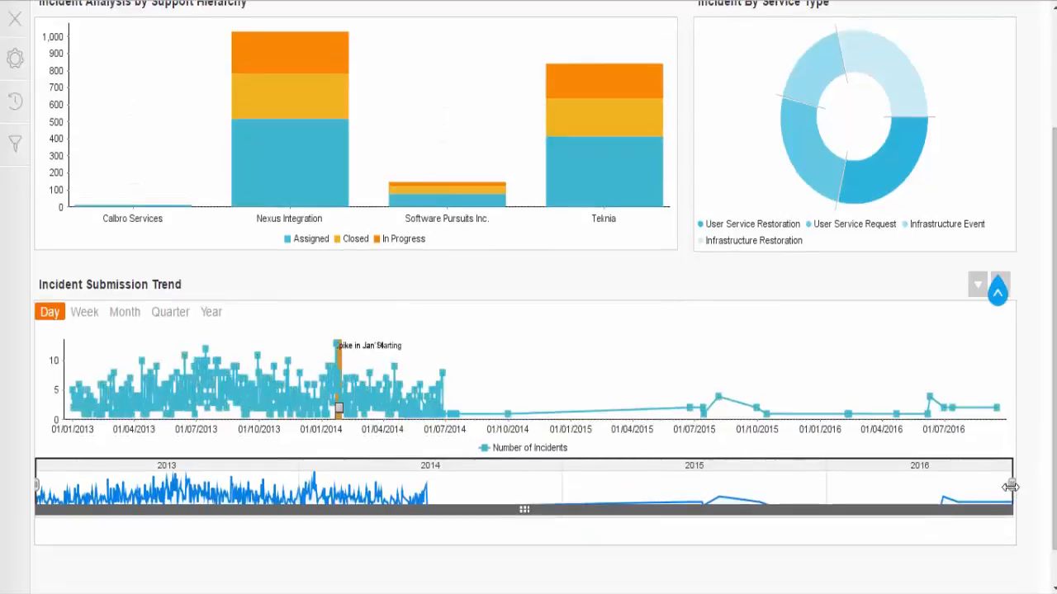
left_click_drag(1010, 487, 561, 505)
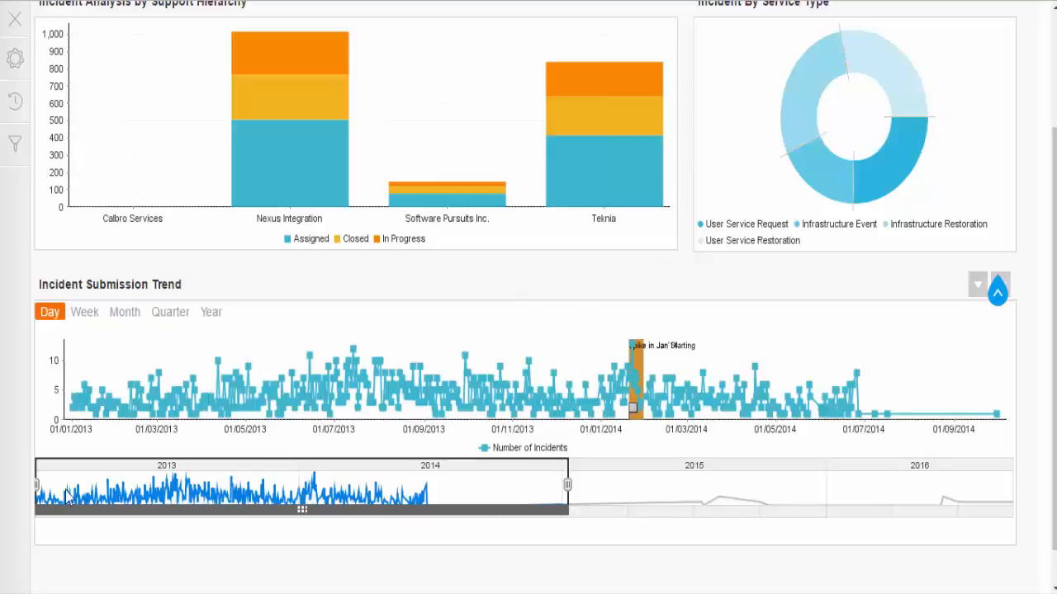
left_click_drag(36, 487, 432, 495)
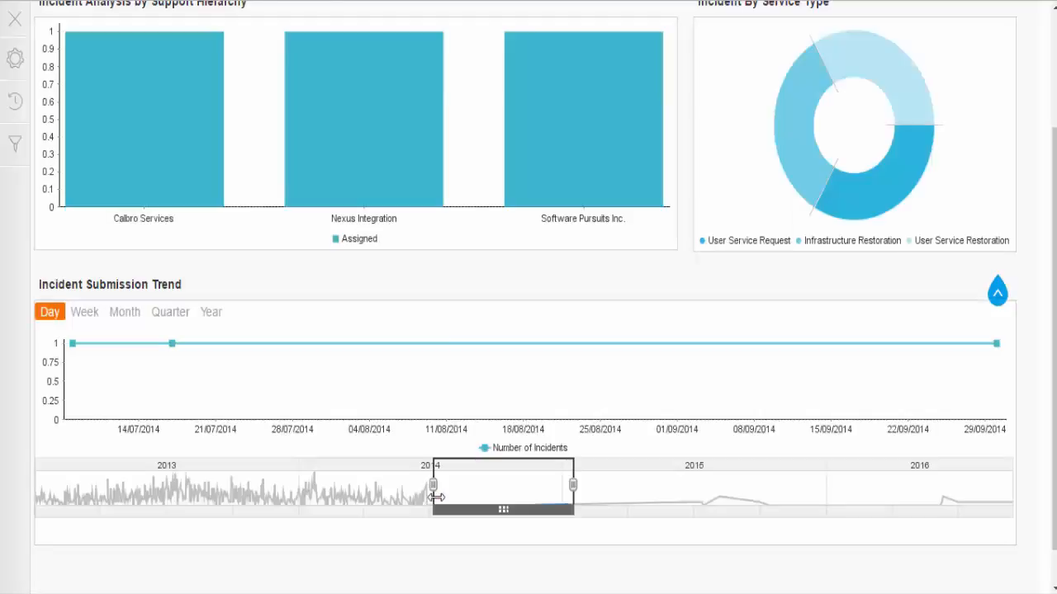
left_click_drag(436, 496, 281, 489)
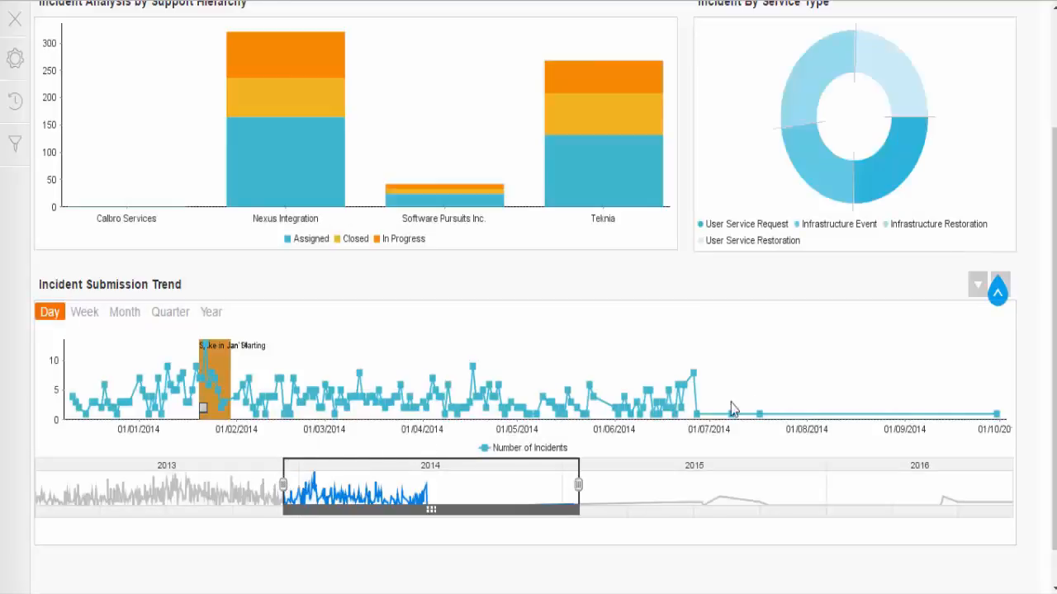
Step: Brush the Incident By Service Type chart to keep only User Service Request and User Service Restoration, and reset the selection
scroll(1055, 378, "up", 2)
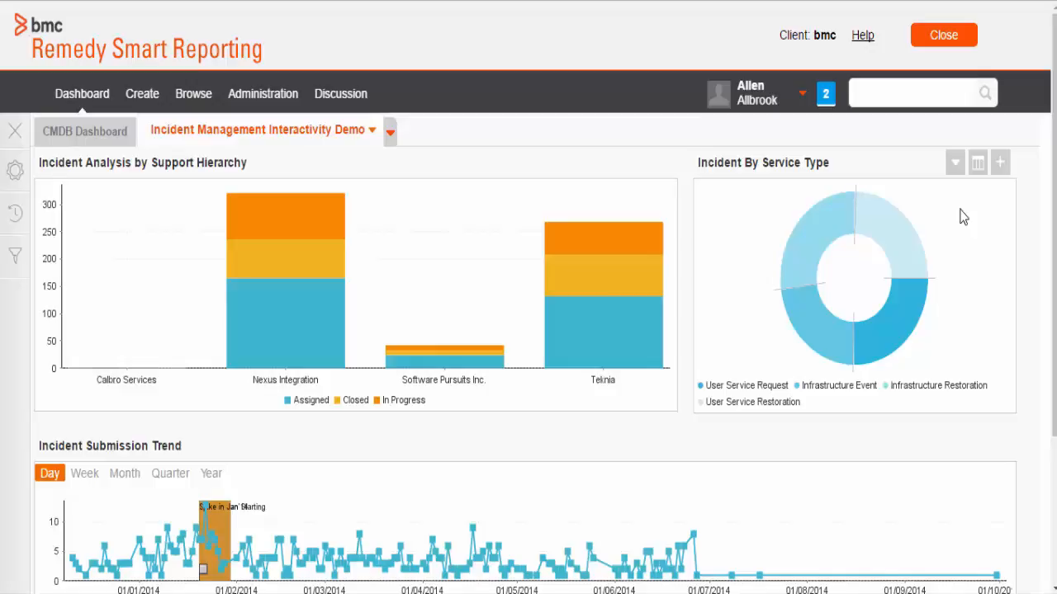
left_click_drag(960, 210, 890, 320)
left_click(921, 227)
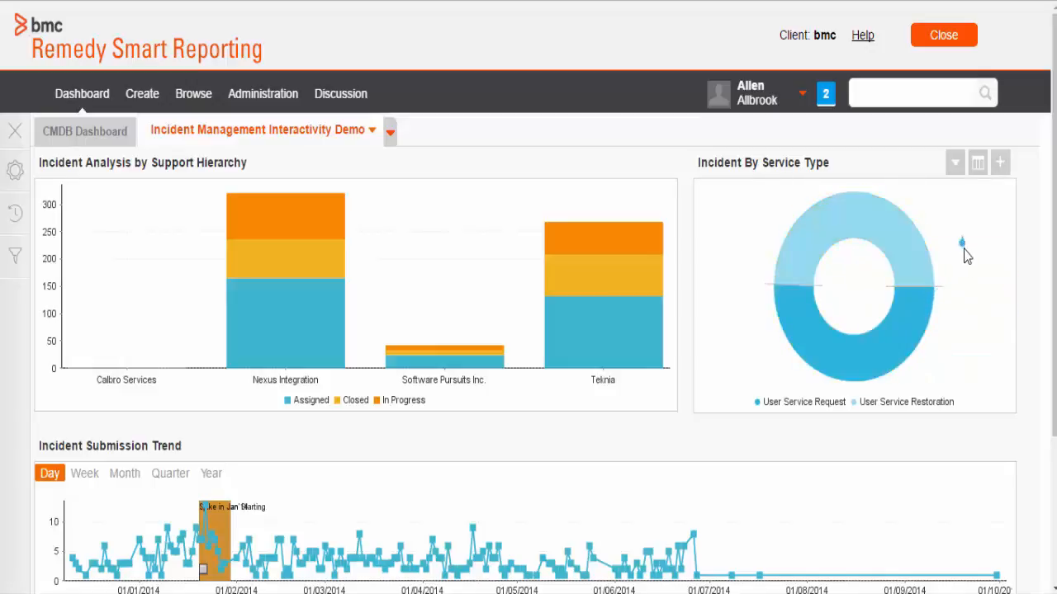
left_click_drag(964, 250, 998, 287)
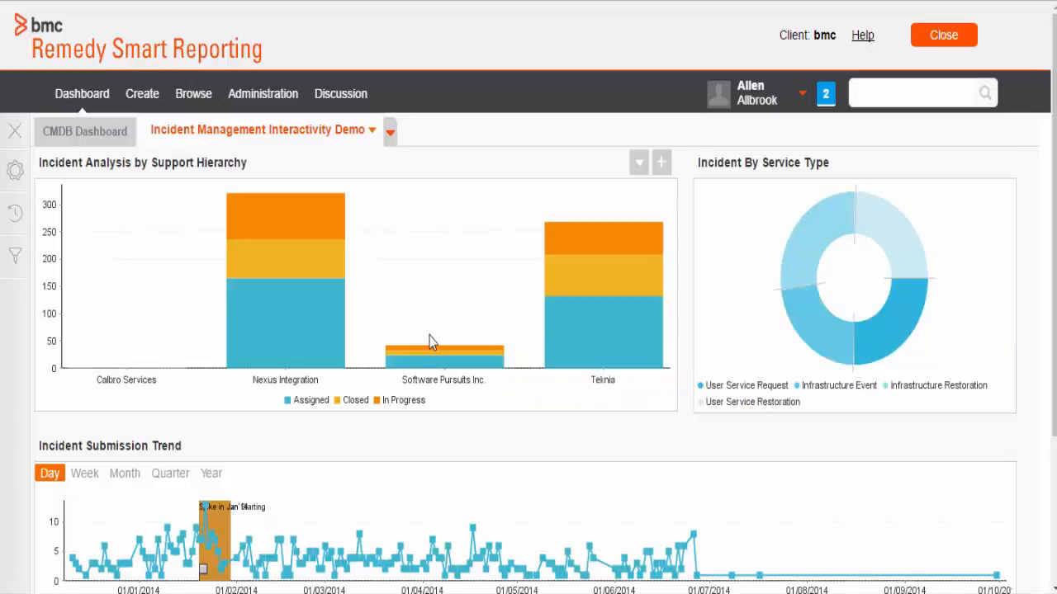
Step: Put the dashboard into edit mode and turn on Link Chart Brushing for Incident By Service Type in its analytic setup
left_click(372, 130)
left_click(407, 140)
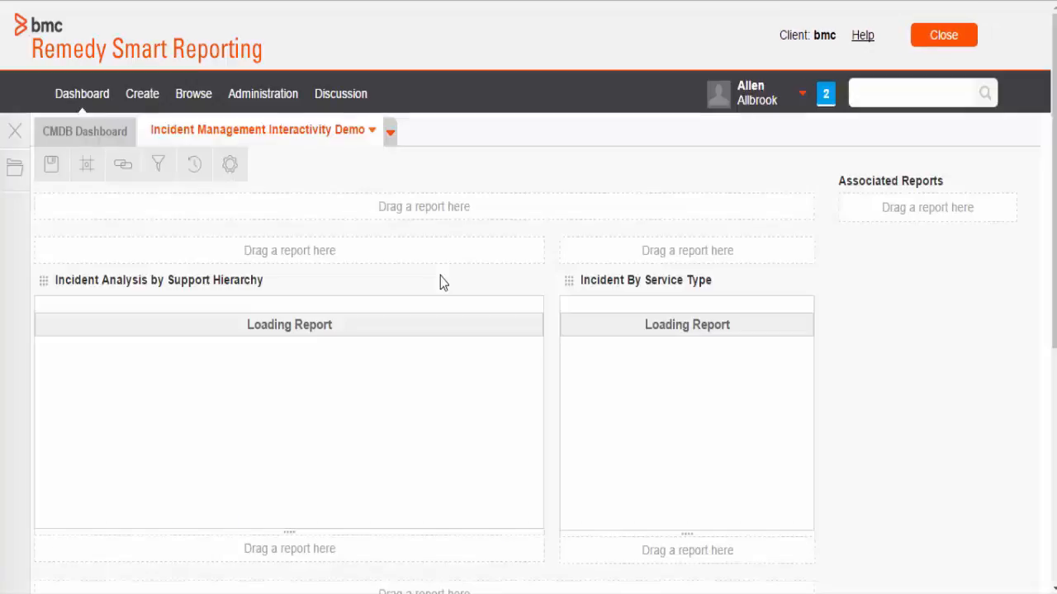
left_click(124, 170)
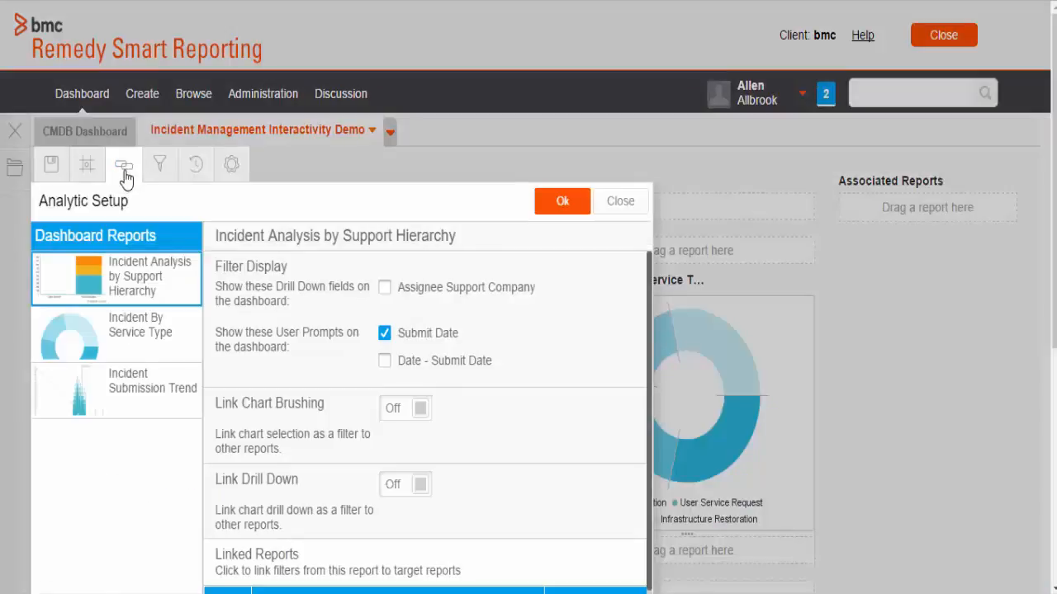
left_click(81, 342)
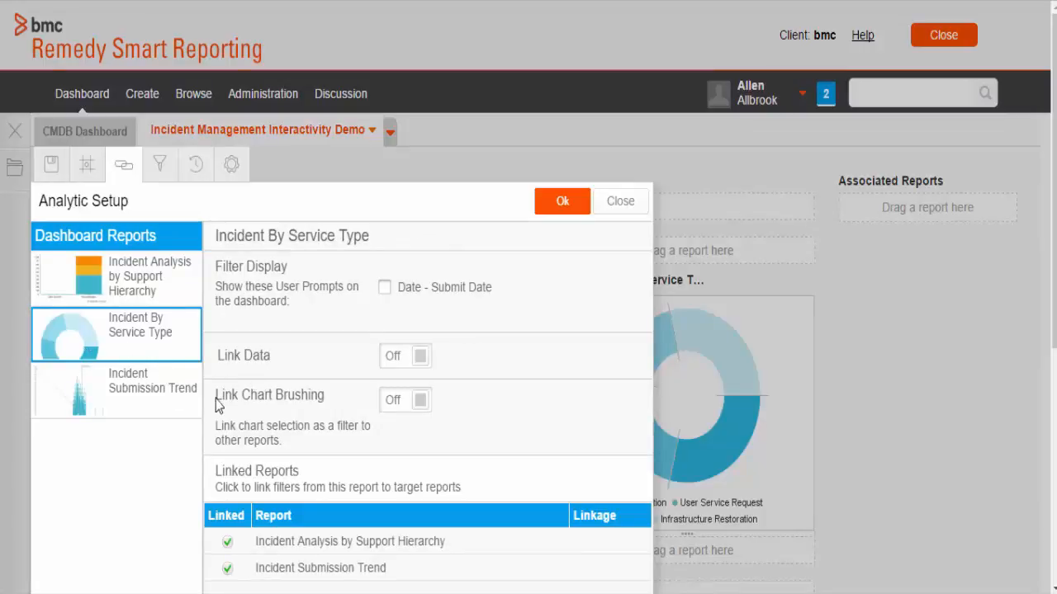
left_click_drag(214, 396, 331, 400)
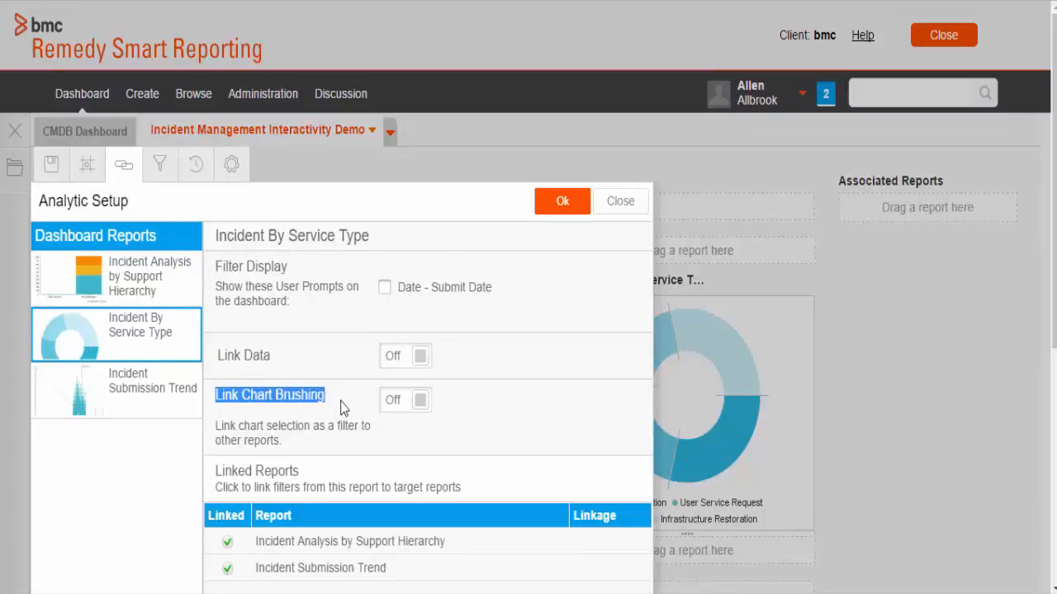
left_click(396, 401)
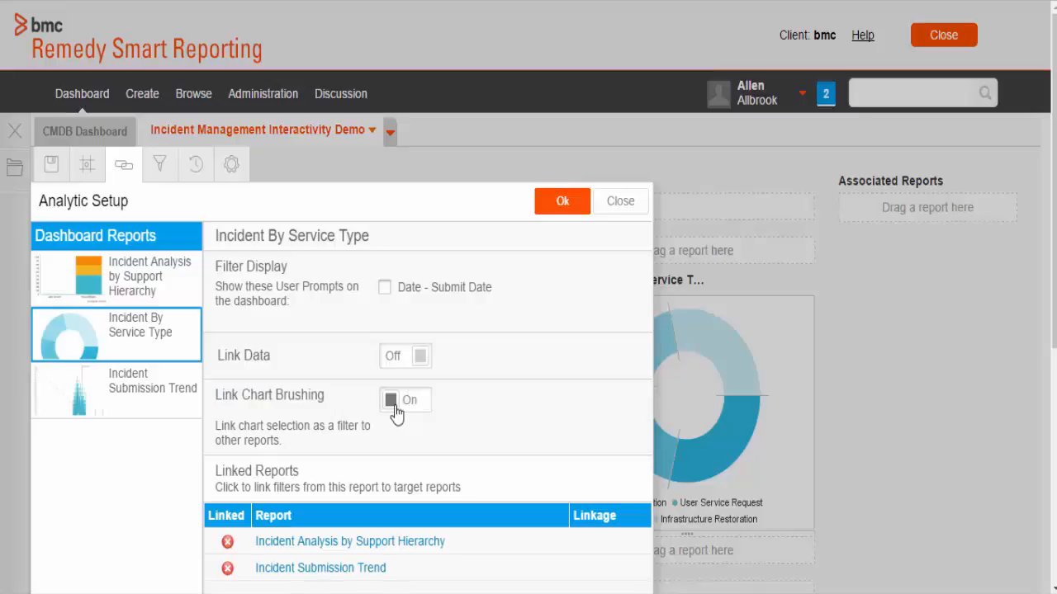
Step: Link the Service Type brushing to the Service Type filter of Incident Analysis by Support Hierarchy and save the link
left_click(315, 541)
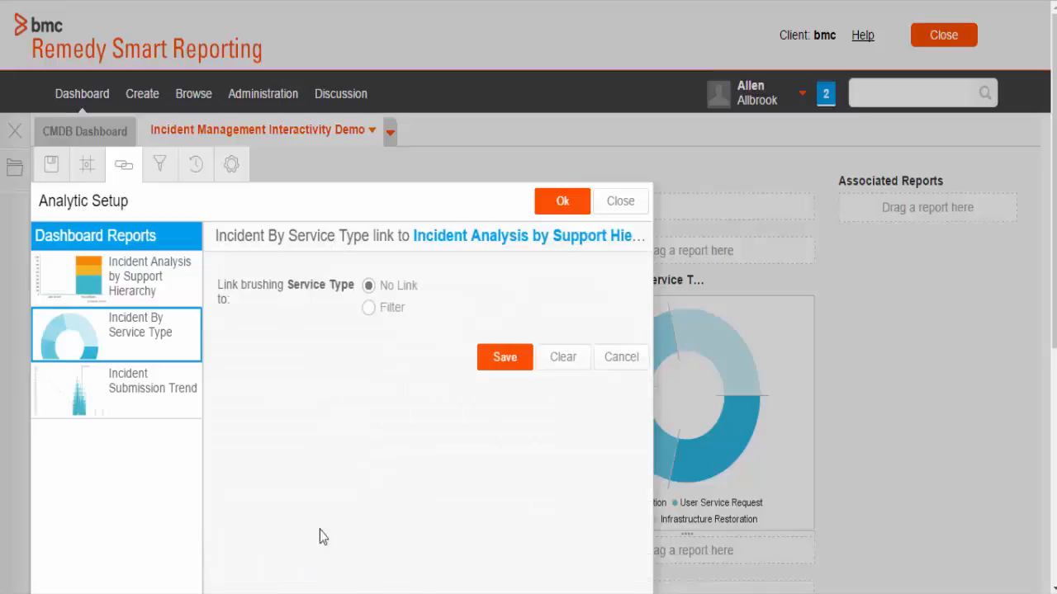
left_click(370, 308)
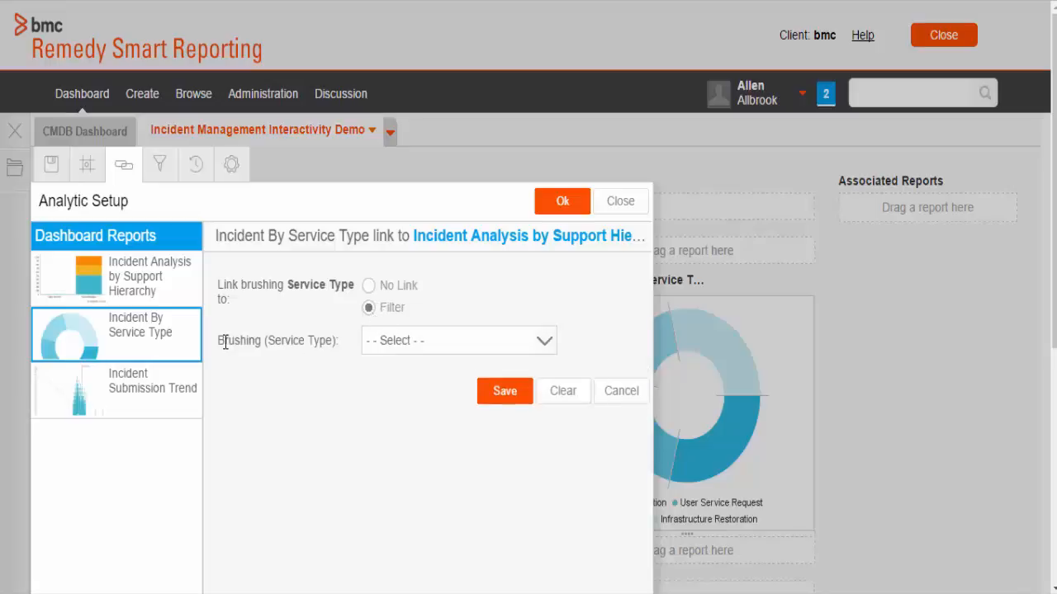
left_click_drag(271, 340, 327, 341)
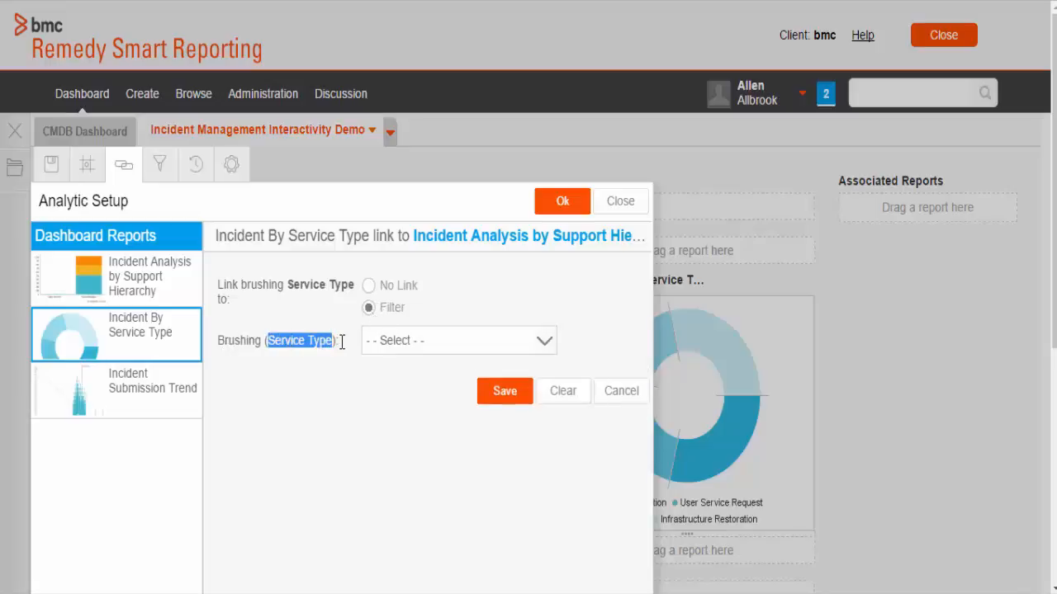
left_click(540, 341)
left_click(476, 278)
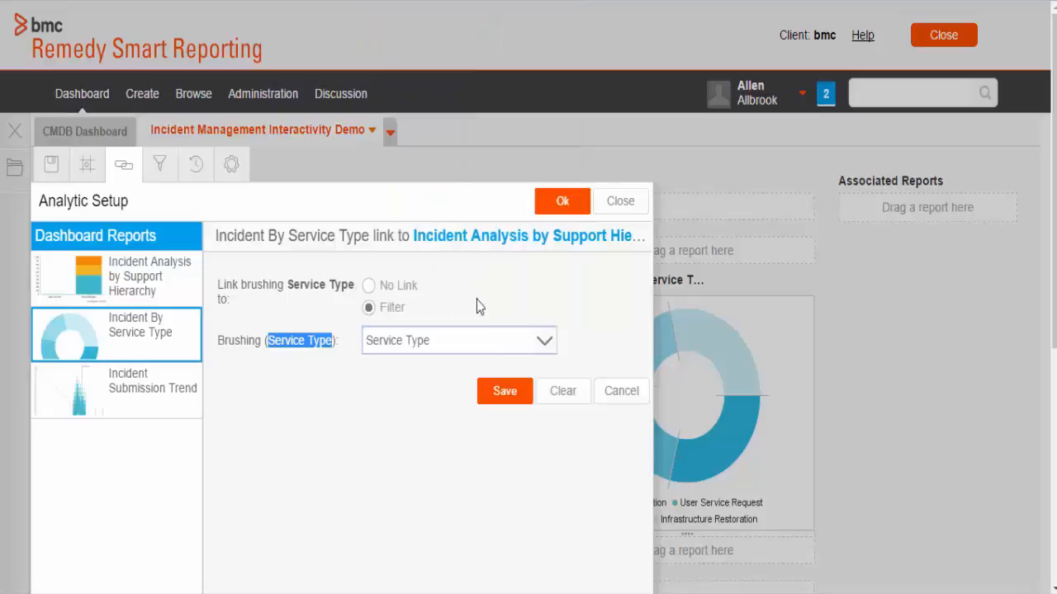
left_click(505, 391)
Step: Link the Service Type brushing to a filter of Incident Submission Trend and apply the analytic setup
left_click(324, 569)
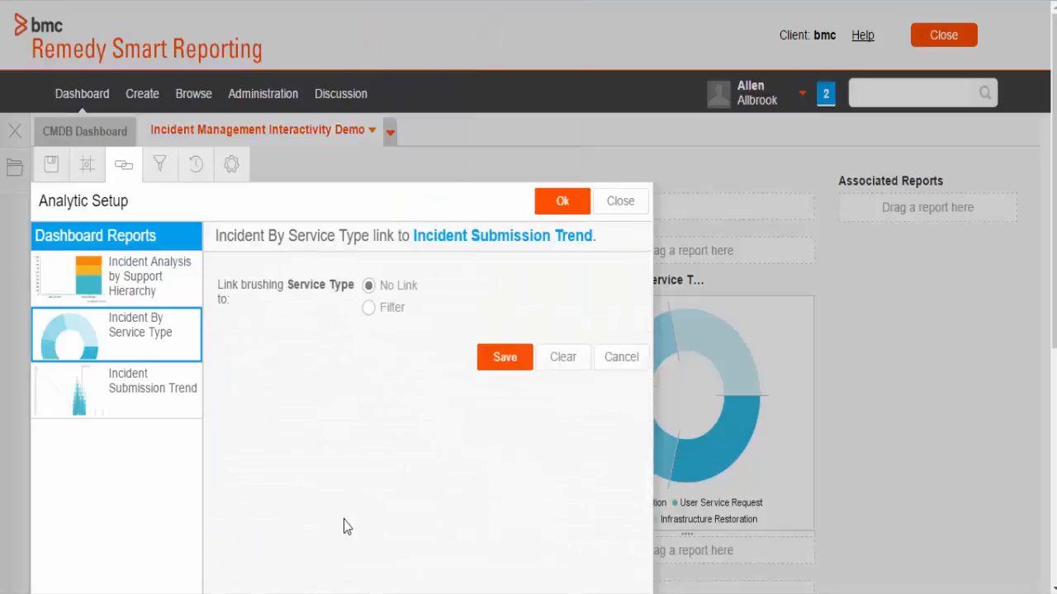
left_click(369, 308)
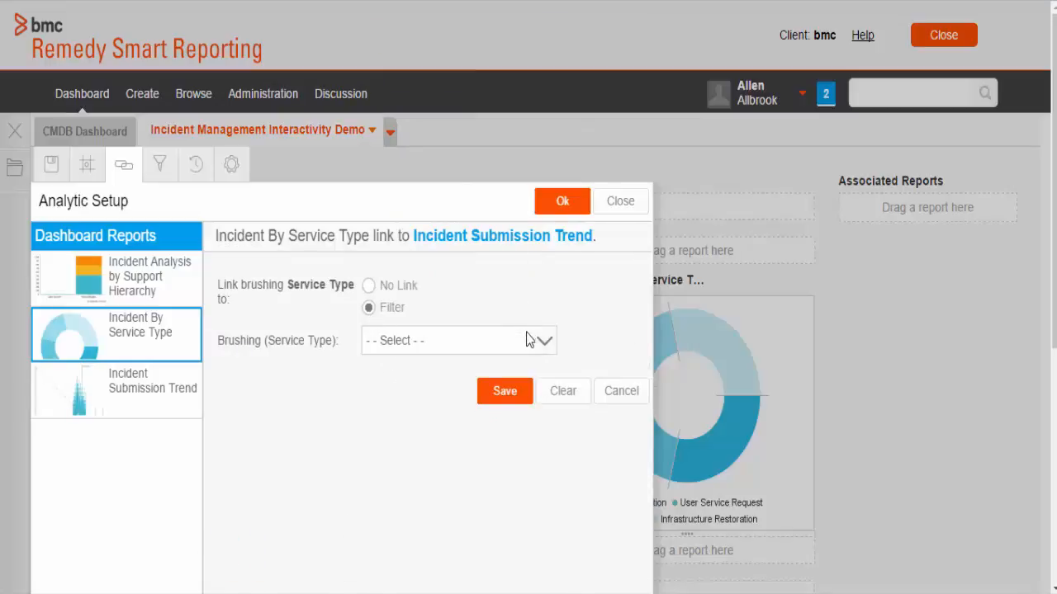
left_click(530, 340)
left_click(476, 245)
left_click(499, 391)
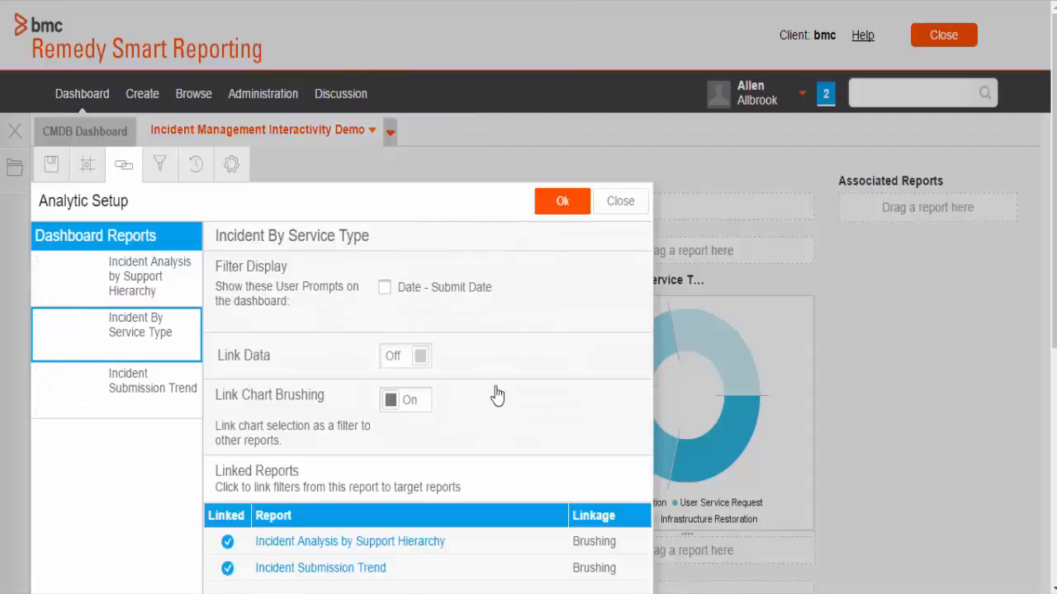
left_click(561, 203)
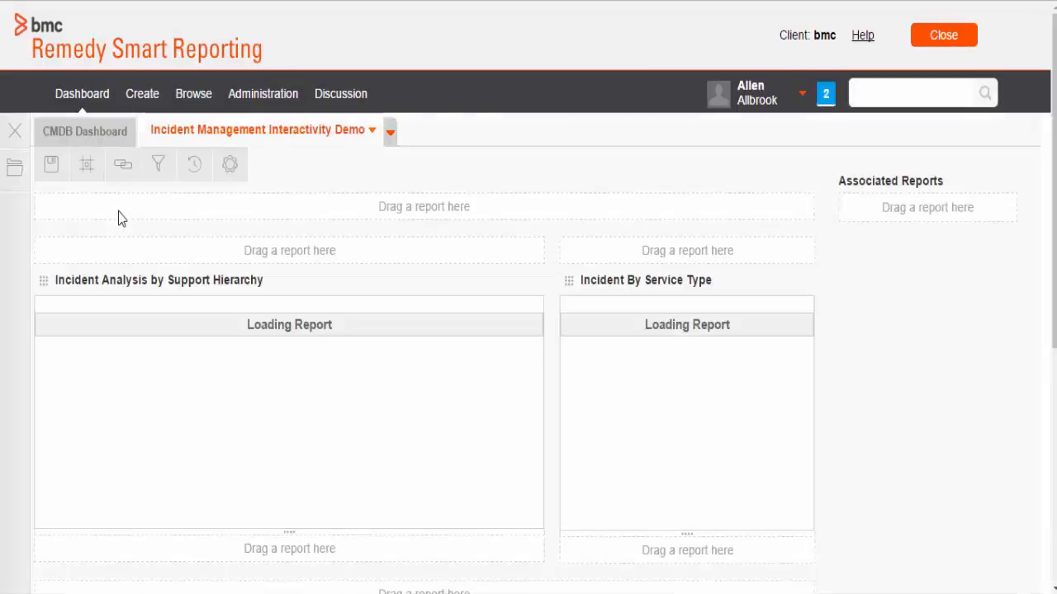
Step: Save and activate the dashboard with the new brushing links, marking the changes as requiring translation
left_click(51, 165)
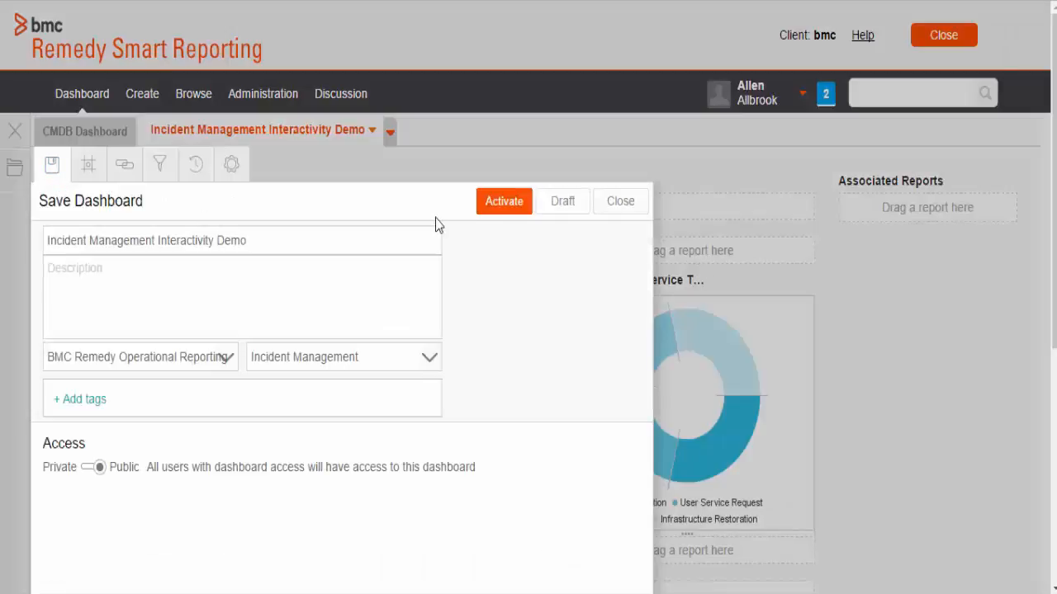
left_click(506, 212)
left_click(494, 344)
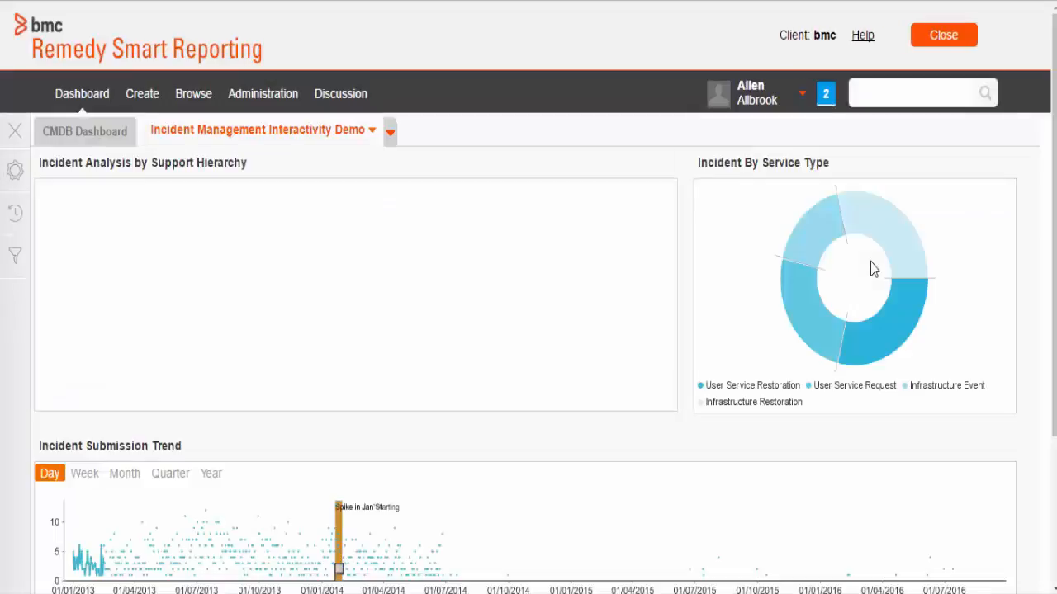
Step: Test the linked brushing by keeping only User Service Restoration and Infrastructure Restoration in Incident By Service Type, and reset the selection
scroll(529, 297, "down", 1)
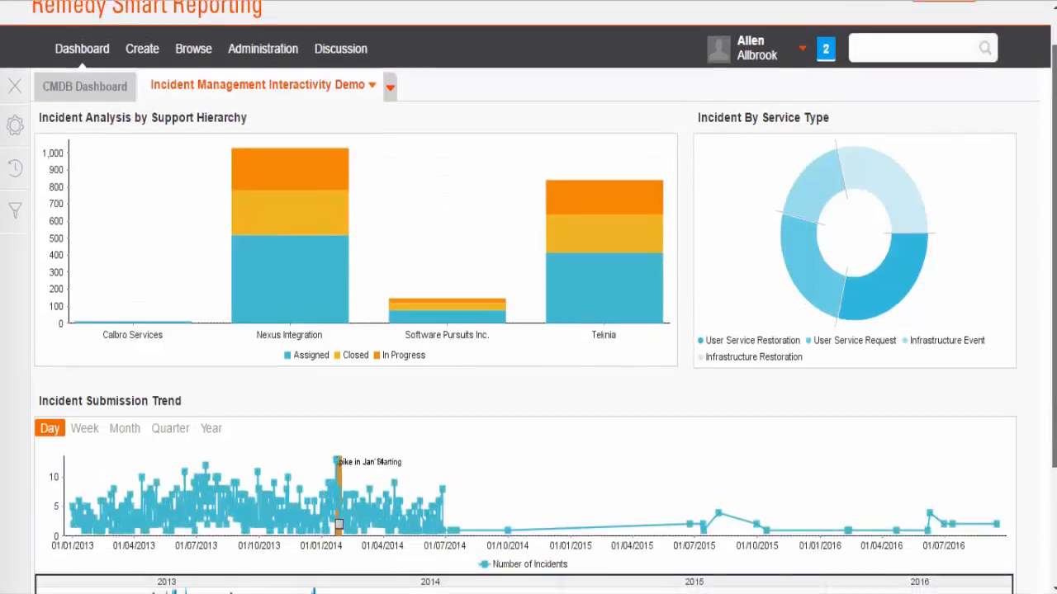
mouse_move(975, 202)
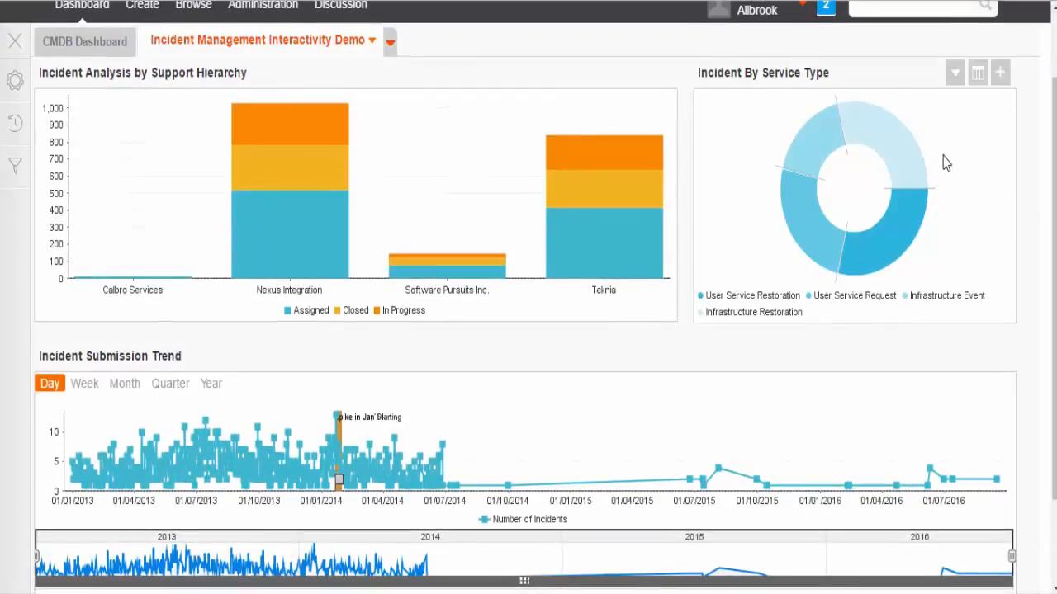
left_click_drag(945, 164, 903, 235)
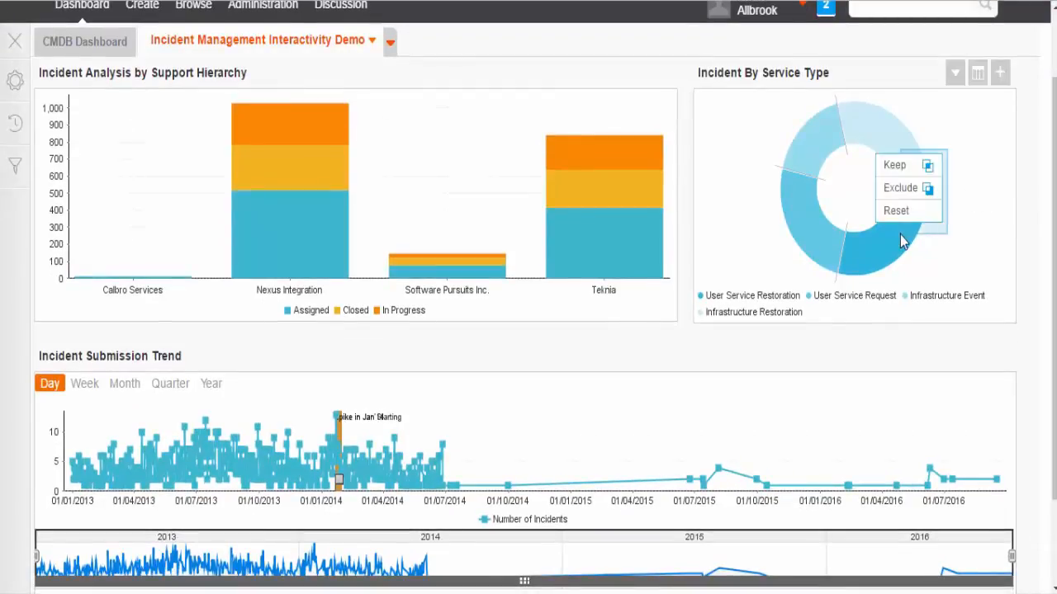
left_click(895, 170)
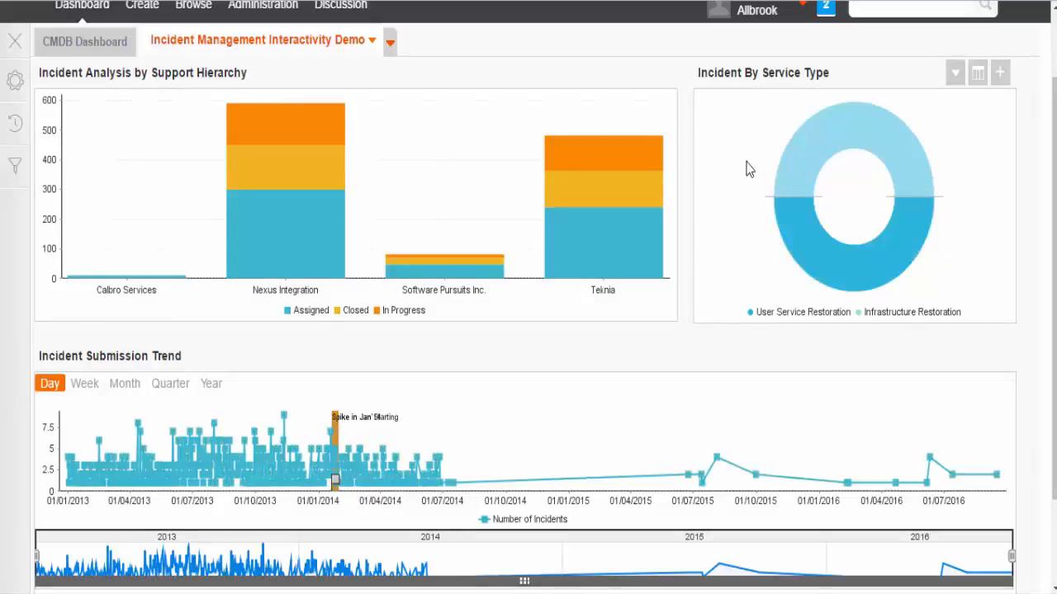
left_click_drag(720, 127, 746, 165)
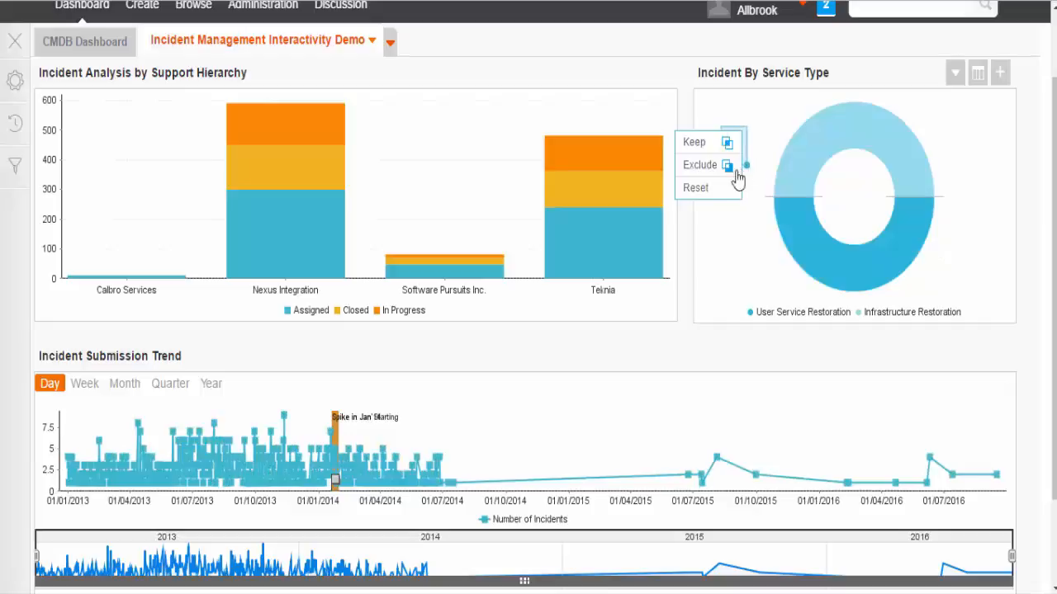
left_click(703, 194)
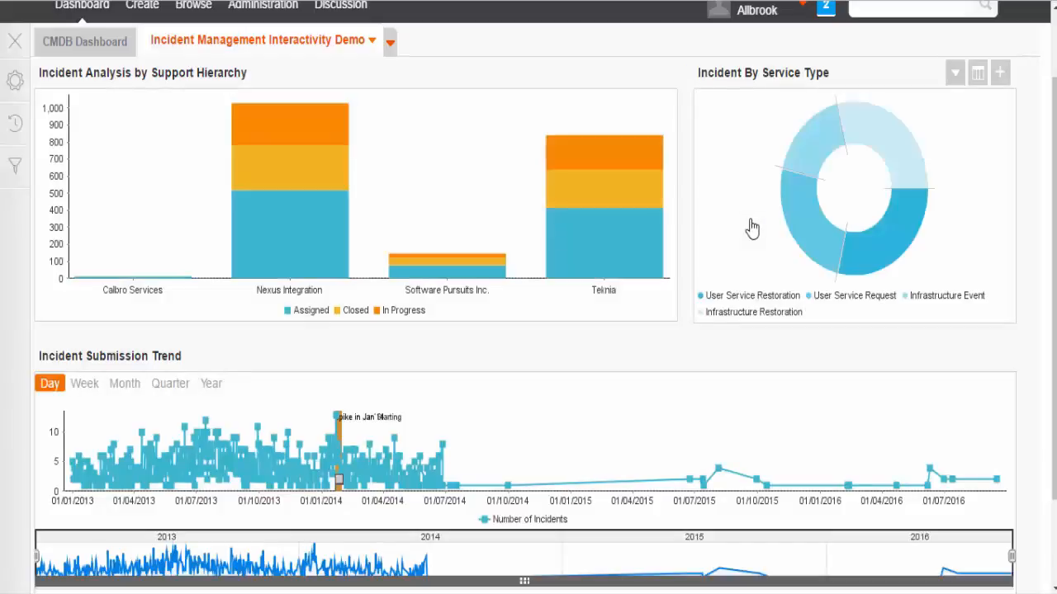
Step: Exclude User Service Request from Incident By Service Type by brushing its slice, and reset the selection
left_click_drag(761, 226, 814, 245)
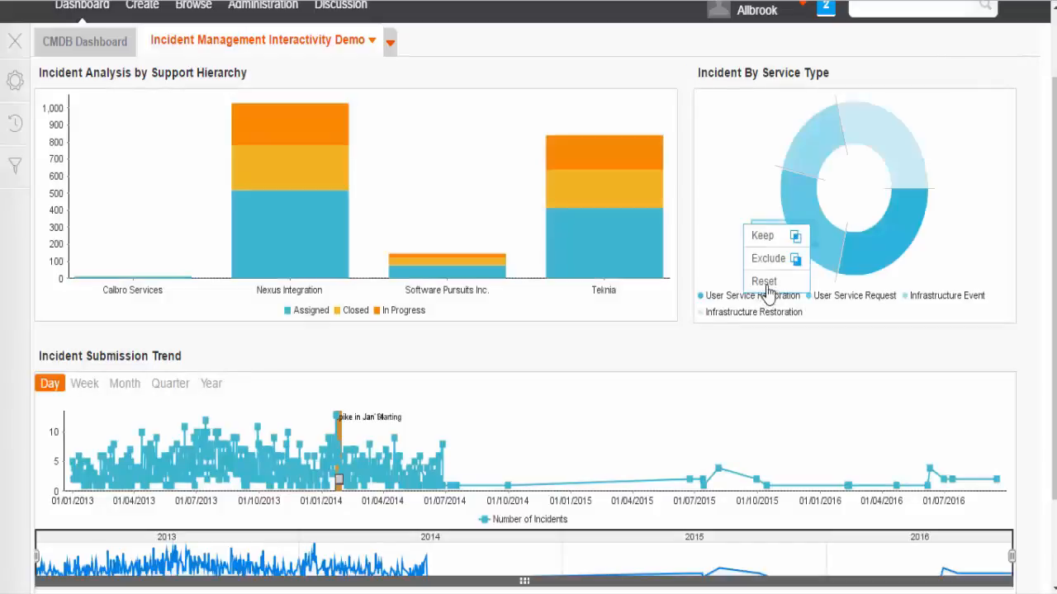
left_click(769, 259)
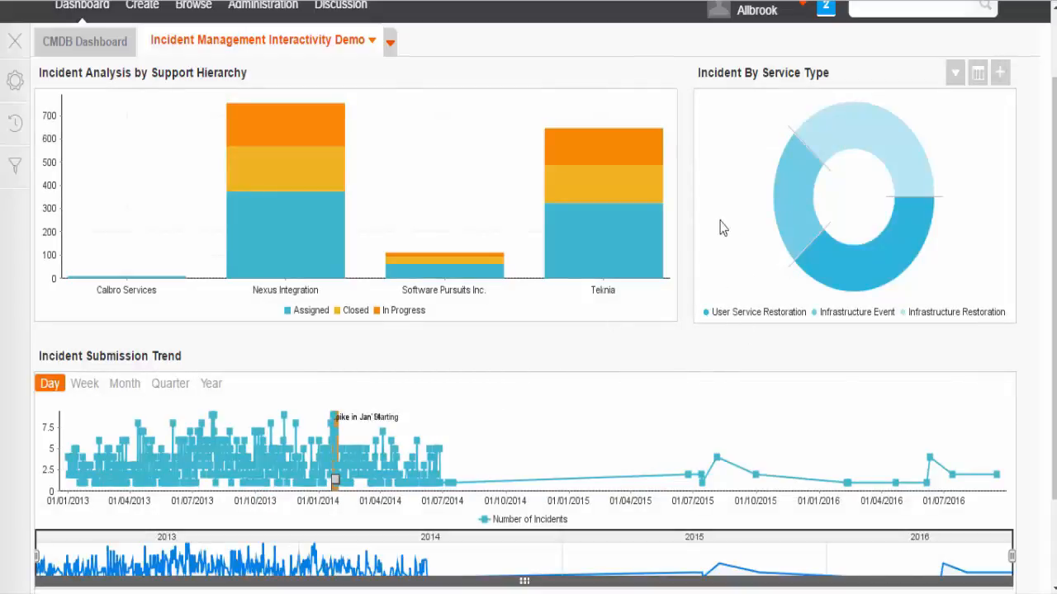
left_click_drag(712, 214, 742, 257)
left_click(731, 273)
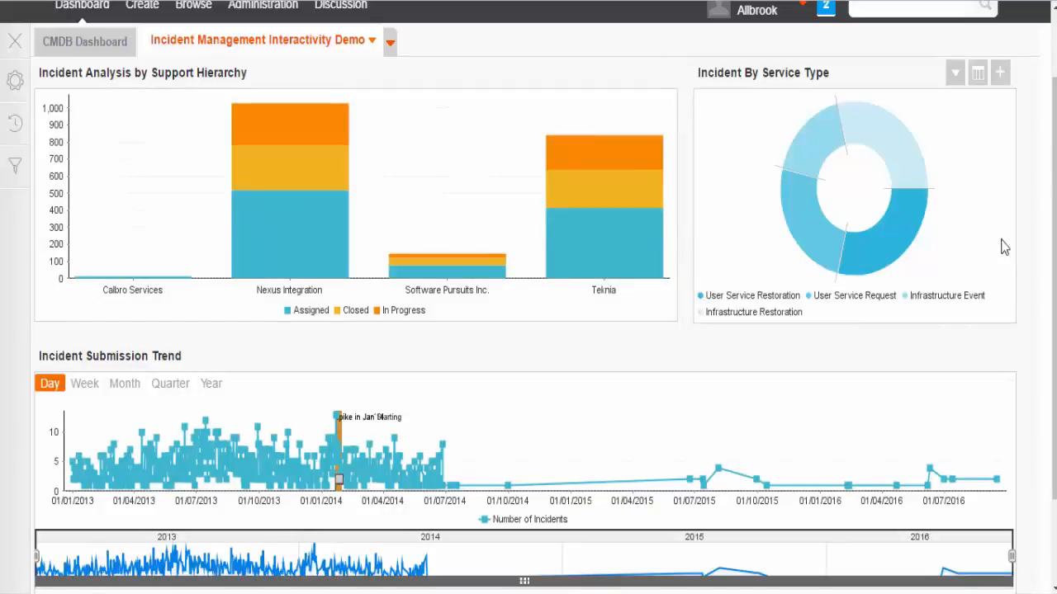
Step: Read the description of the Incident Analysis by Support Hierarchy report on the dashboard
left_click_drag(1054, 250, 1053, 187)
mouse_move(981, 200)
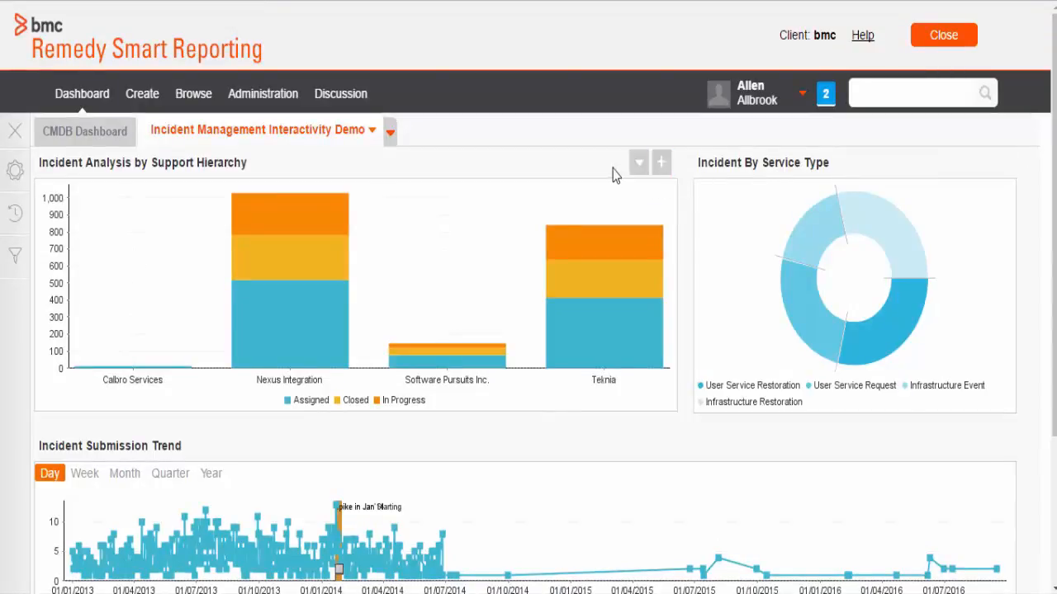
mouse_move(566, 167)
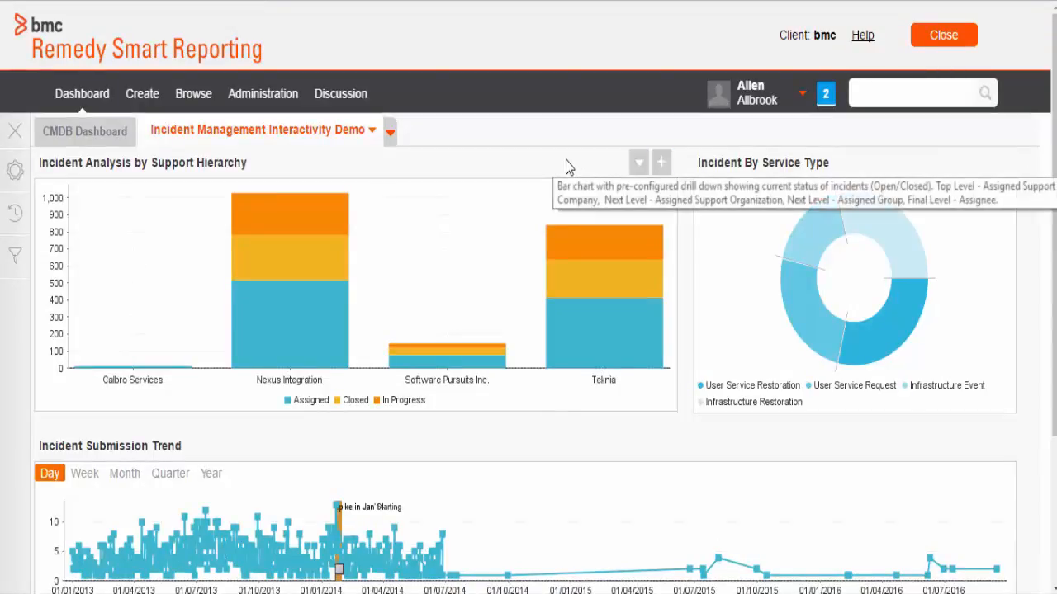